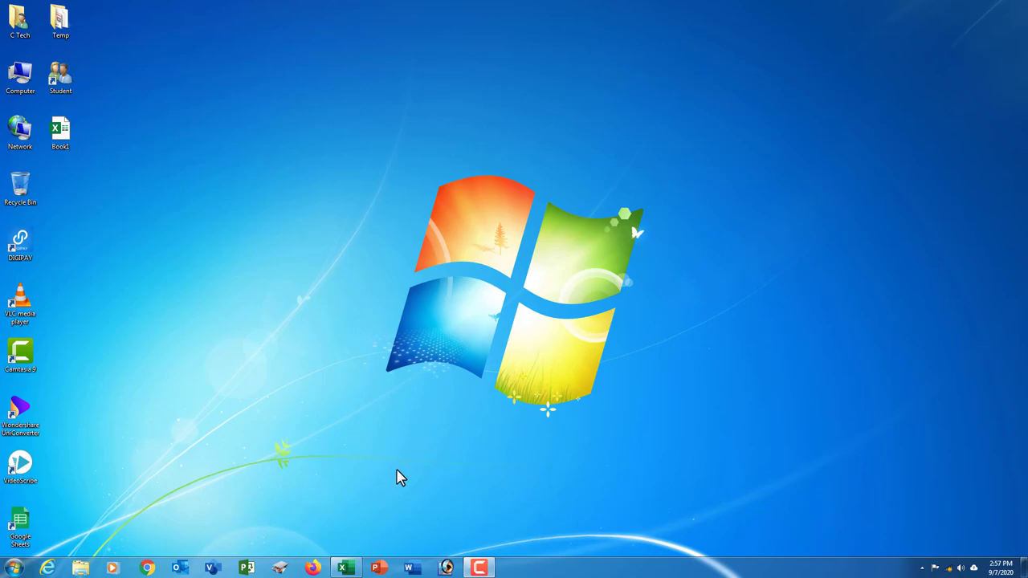
Restore Book1 and highlight the S.No., Name, Production Quantity and Total Pay values.
{"action": "left_click", "coordinate": [345, 568]}
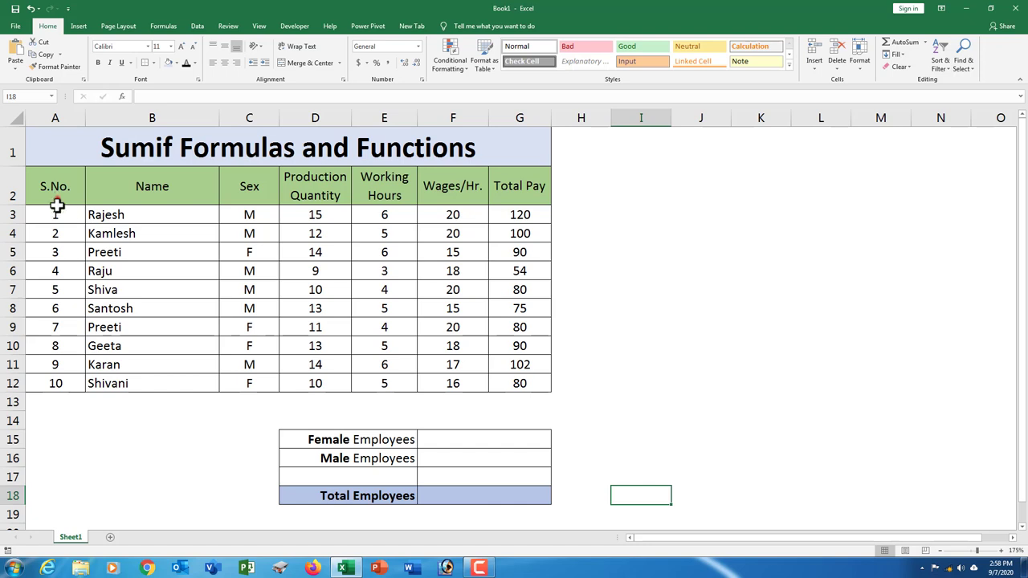
{"action": "left_click_drag", "start_coordinate": [55, 198], "coordinate": [50, 363]}
{"action": "left_click_drag", "start_coordinate": [129, 215], "coordinate": [131, 384]}
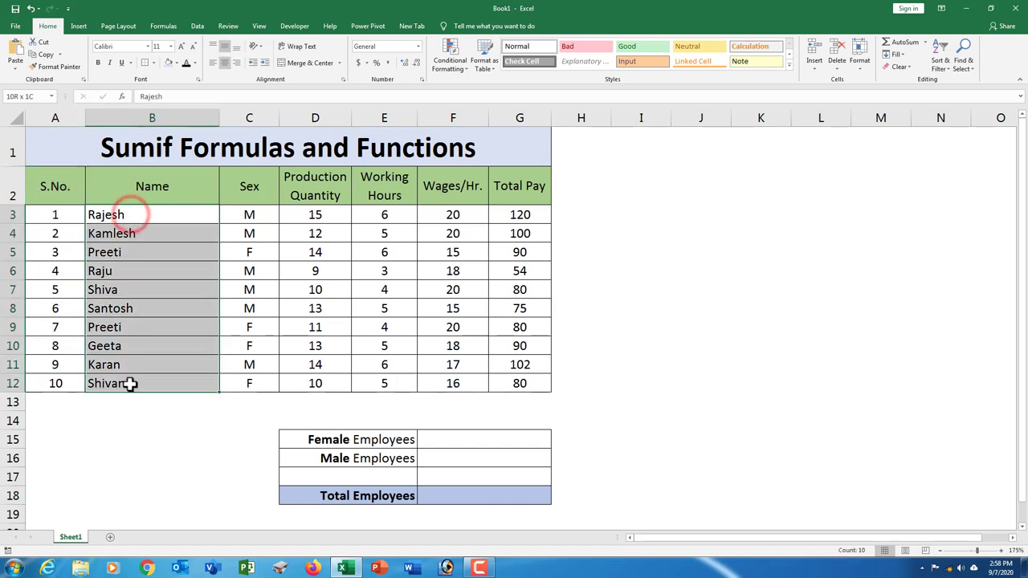
{"action": "left_click", "coordinate": [314, 217]}
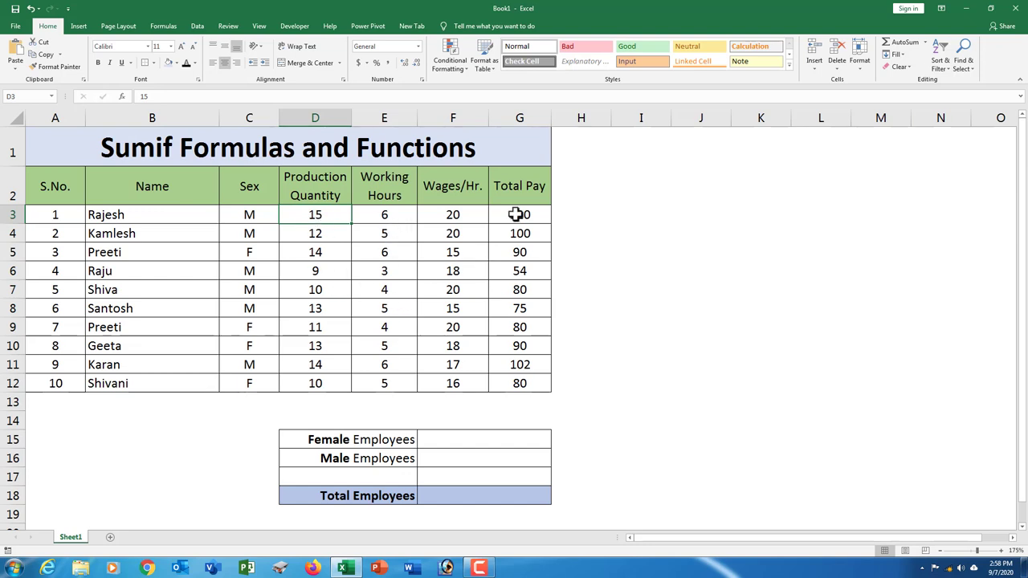
{"action": "left_click_drag", "start_coordinate": [518, 215], "coordinate": [521, 382]}
Highlight the Name and Sex entries, then select the Female Employees cell F15.
{"action": "left_click", "coordinate": [590, 289]}
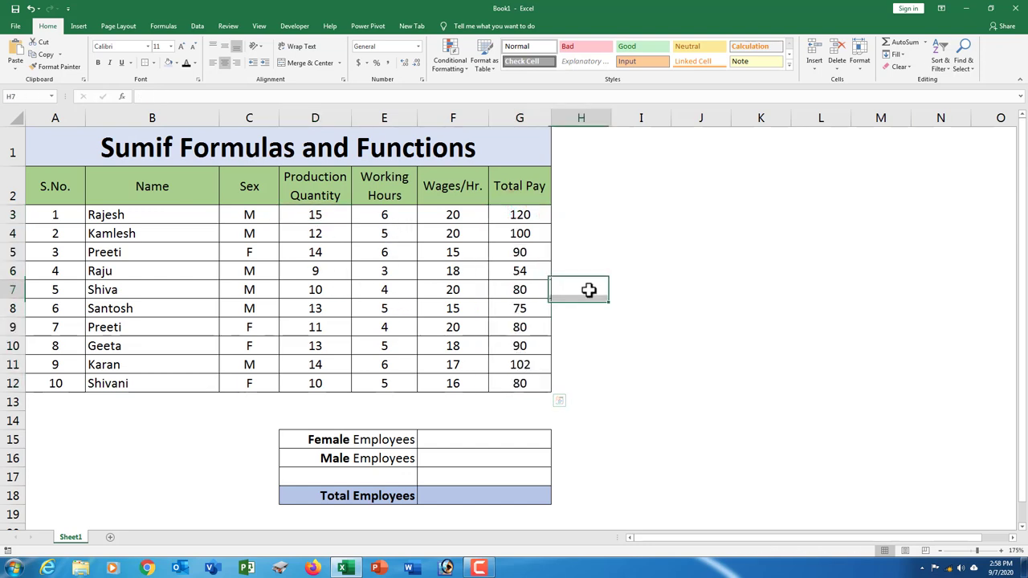
{"action": "left_click", "coordinate": [482, 440]}
{"action": "left_click_drag", "start_coordinate": [105, 215], "coordinate": [107, 383]}
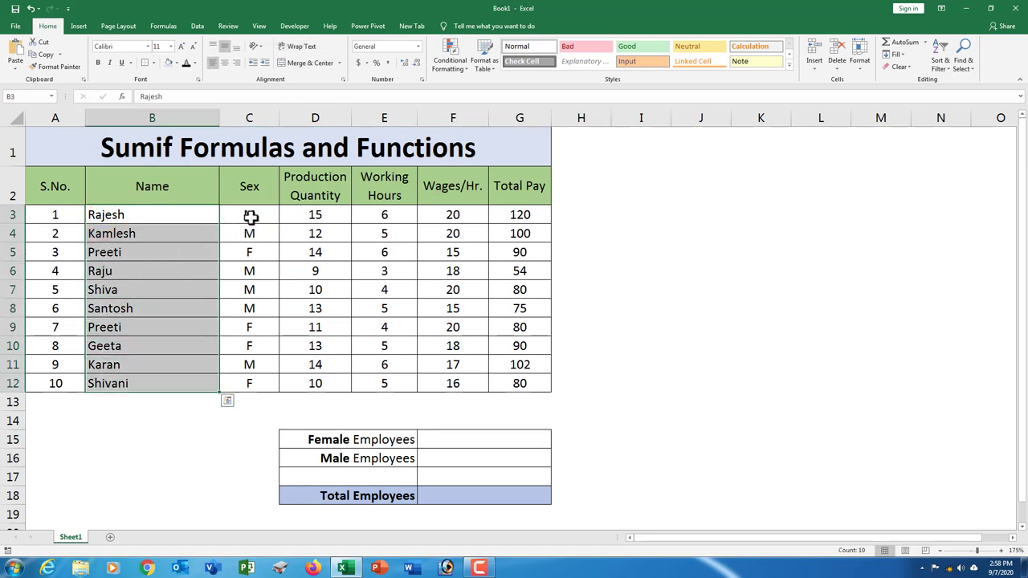
{"action": "left_click_drag", "start_coordinate": [249, 216], "coordinate": [245, 383]}
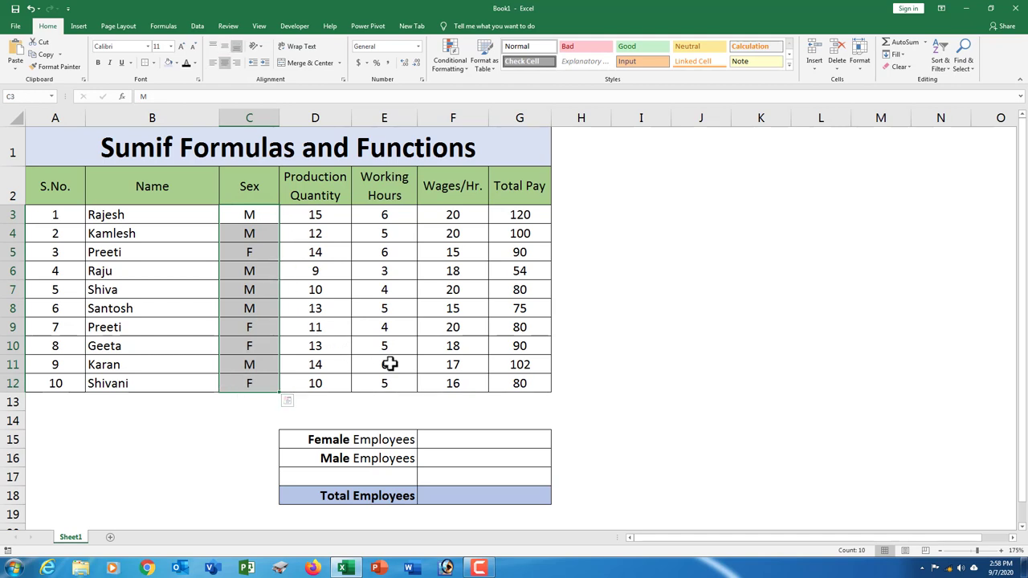
{"action": "left_click", "coordinate": [456, 438]}
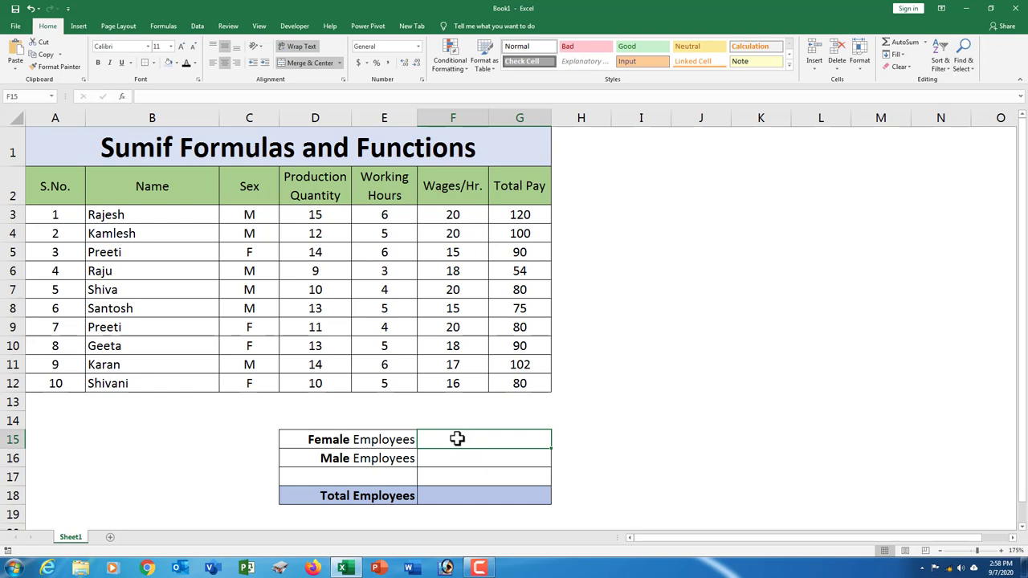
Begin =SUMIF( in F15 with the Sex range C3:C12 as the condition.
{"action": "left_click", "coordinate": [456, 439]}
{"action": "type", "text": "="}
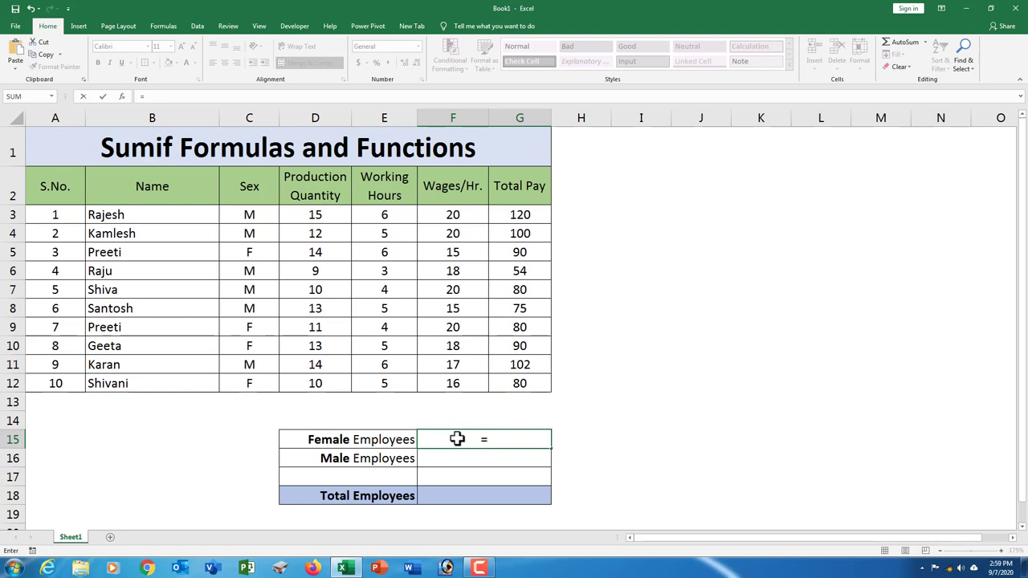
{"action": "type", "text": "SUMIF"}
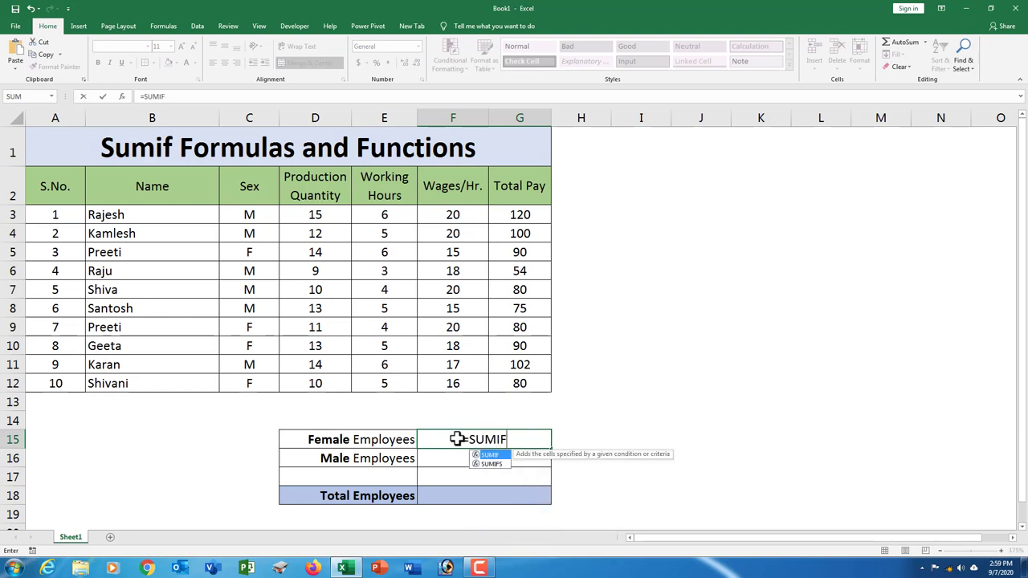
{"action": "type", "text": "("}
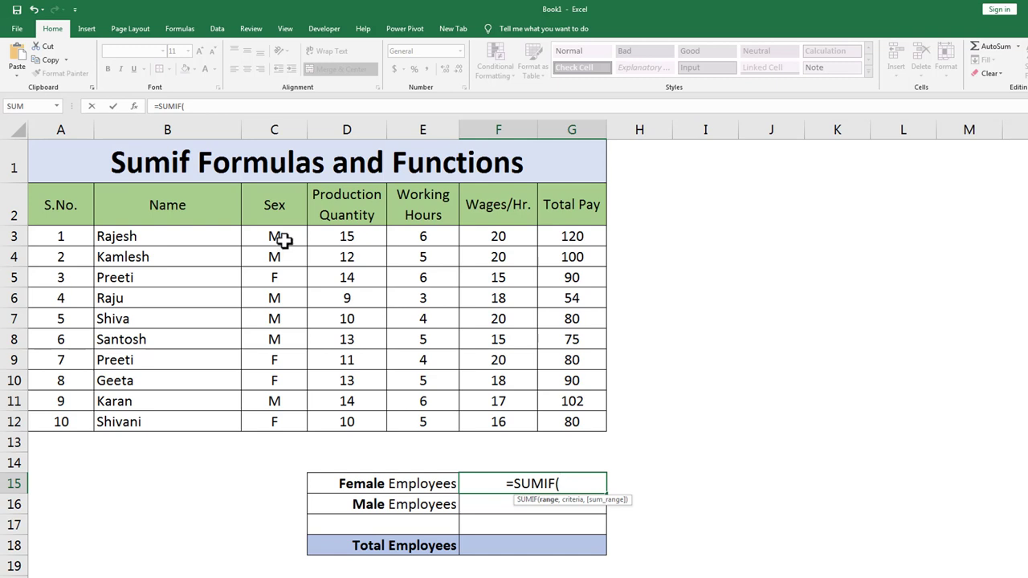
{"action": "left_click_drag", "start_coordinate": [283, 240], "coordinate": [275, 421]}
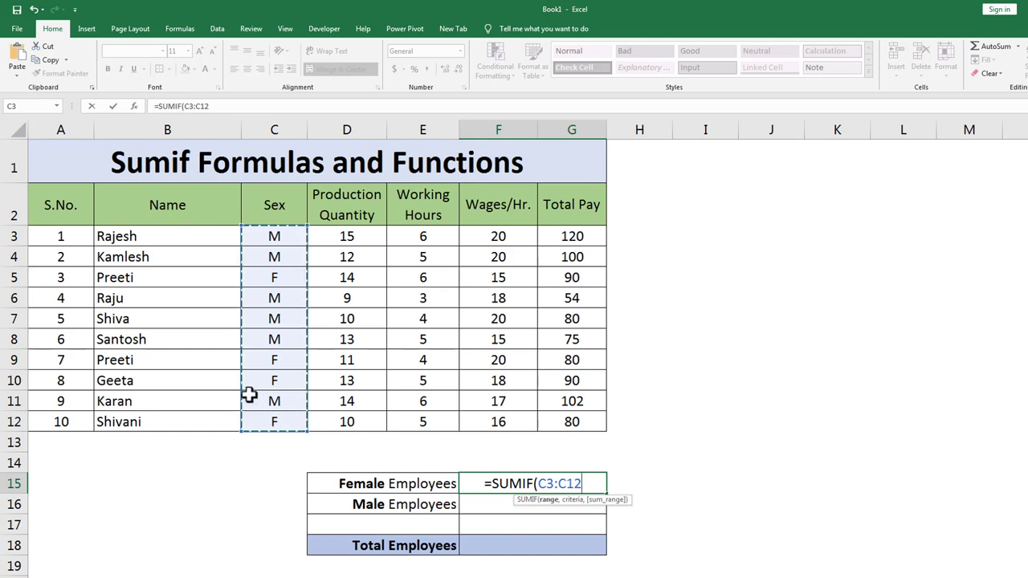
Add the criterion "=F" after C3:C12 in the F15 formula.
{"action": "type", "text": ","}
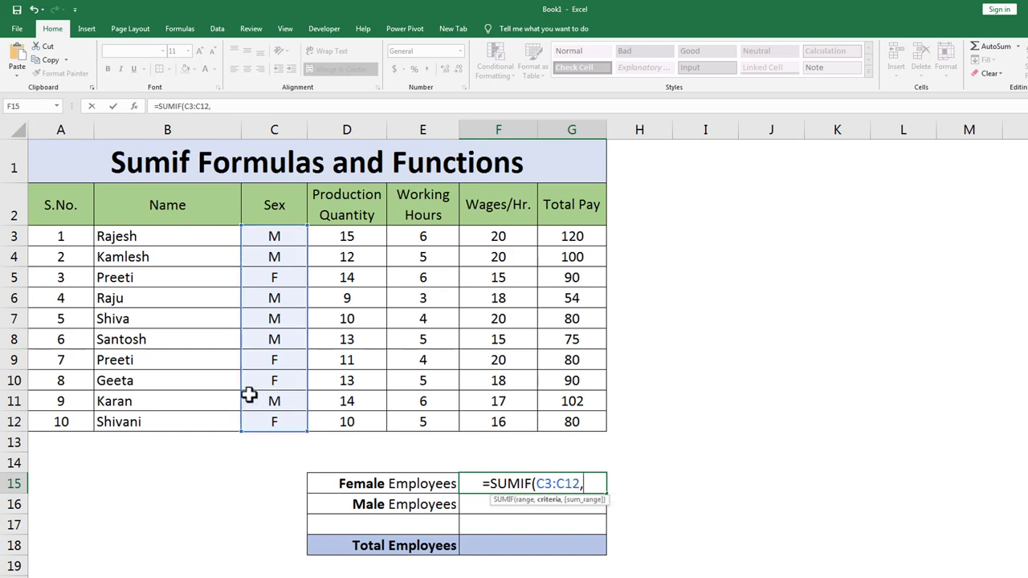
{"action": "type", "text": "\""}
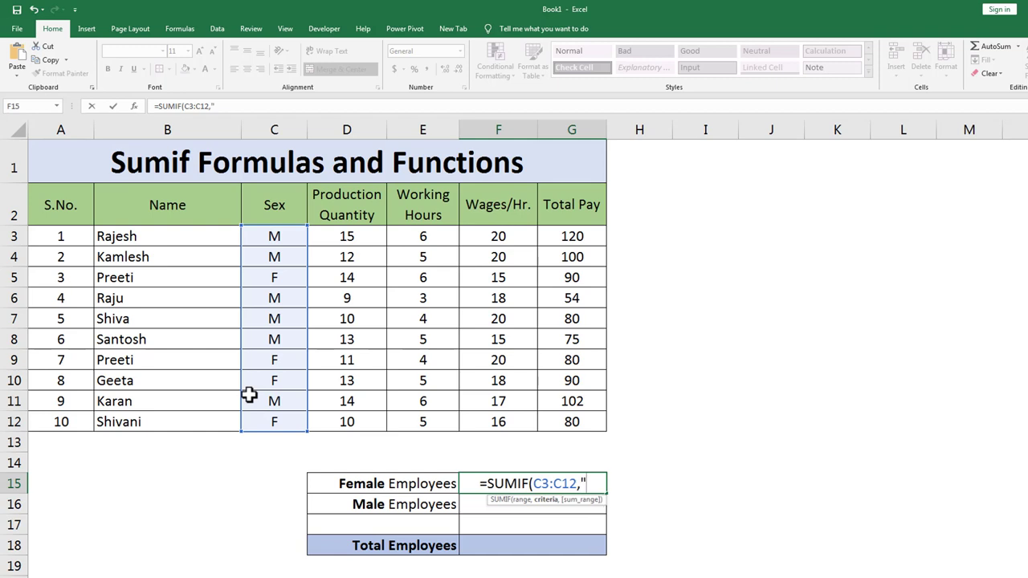
{"action": "type", "text": "="}
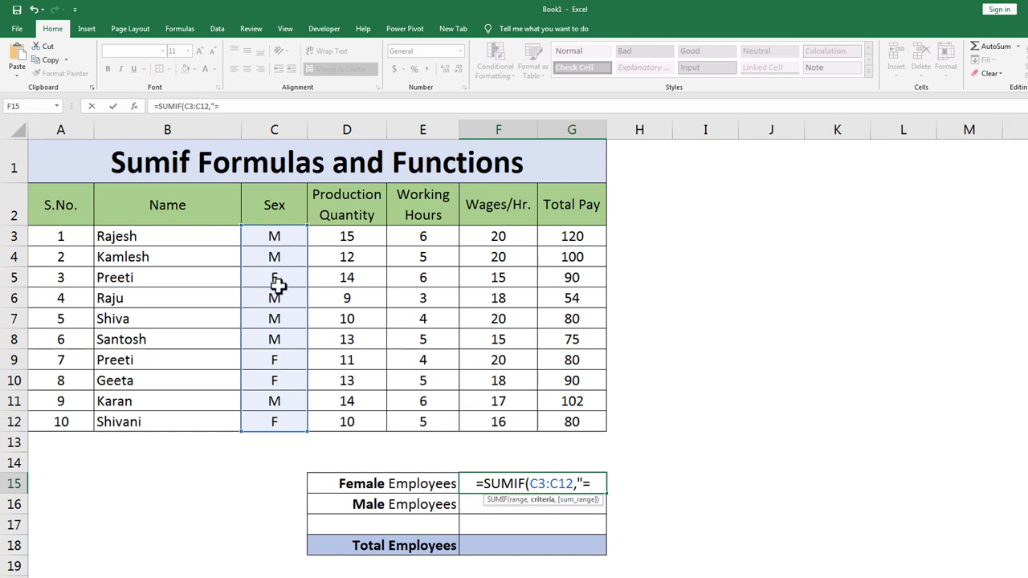
{"action": "type", "text": "F"}
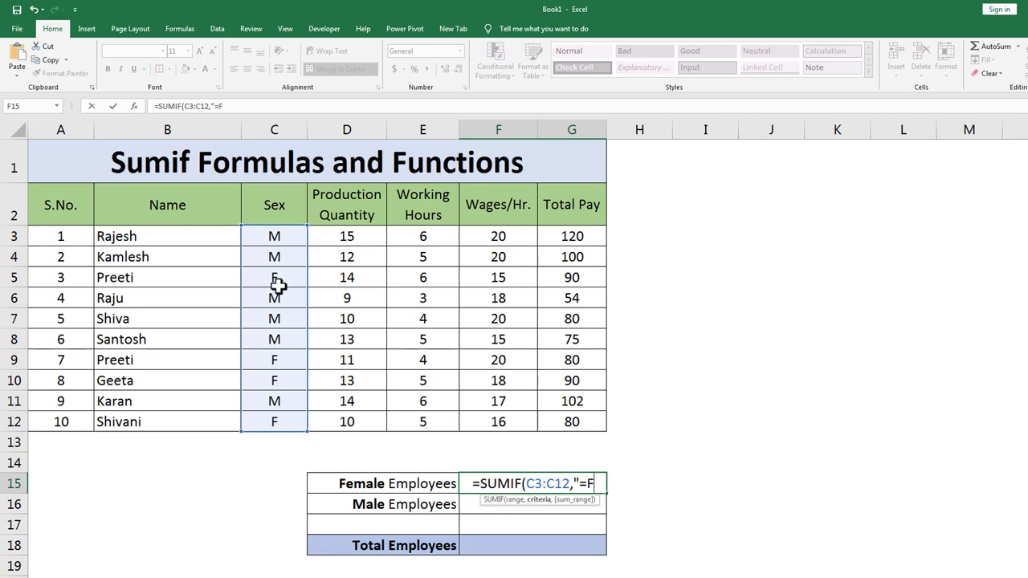
{"action": "type", "text": "\""}
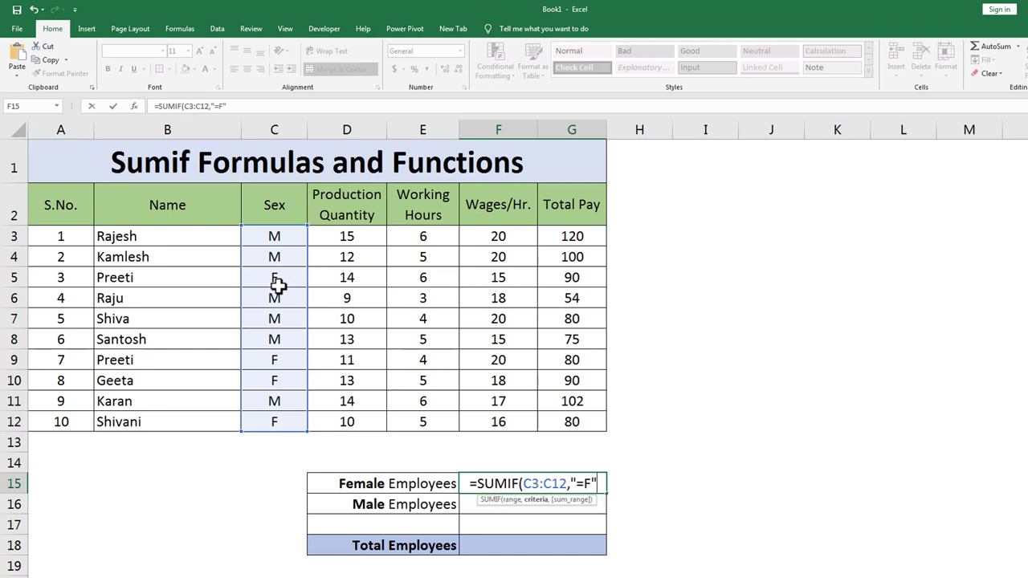
{"action": "type", "text": ","}
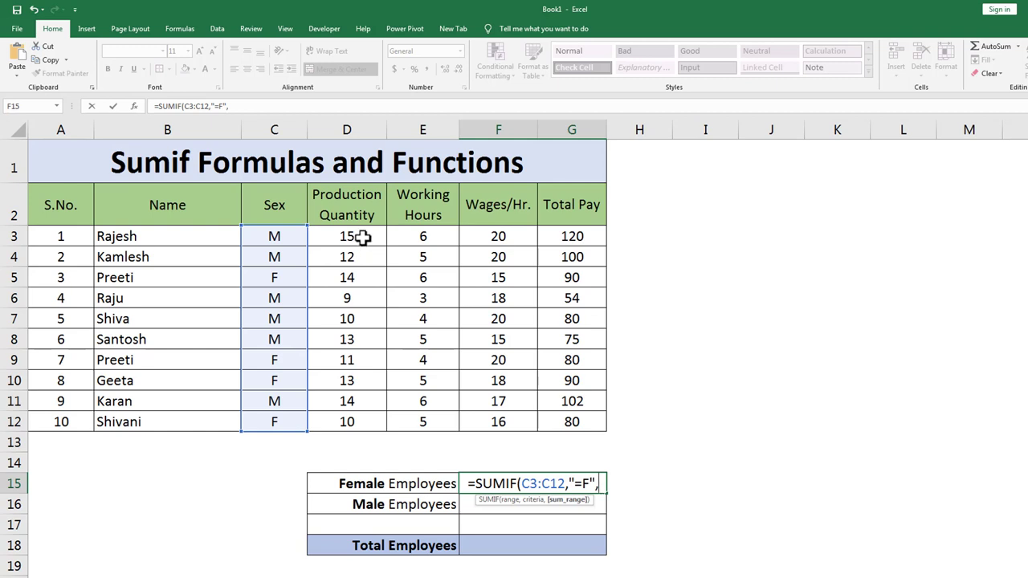
Finish F15 as =SUMIF(C3:C12,"=F",D3:D12), showing 48.
{"action": "left_click", "coordinate": [363, 237]}
{"action": "left_click_drag", "start_coordinate": [359, 268], "coordinate": [347, 426]}
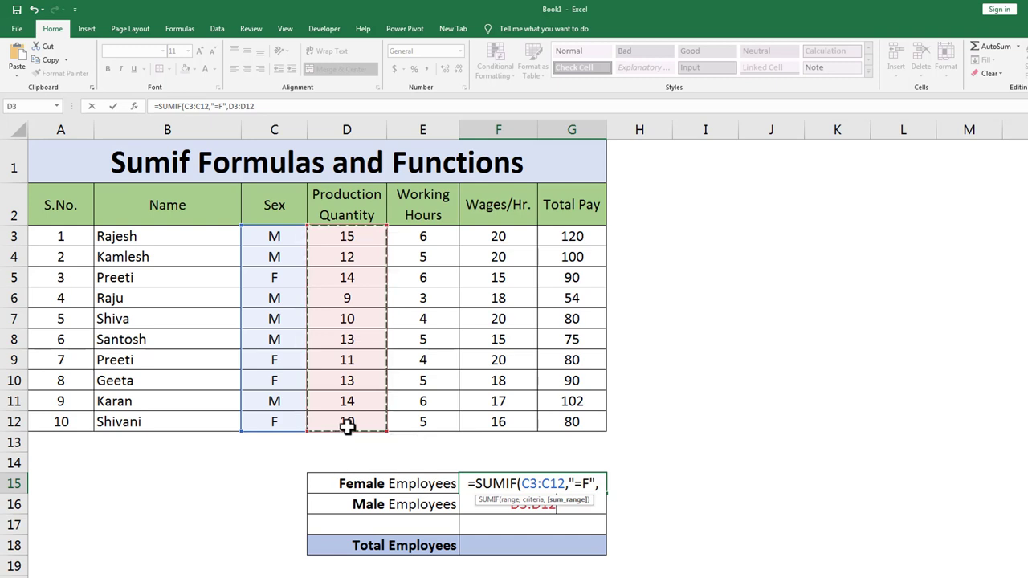
{"action": "type", "text": ")"}
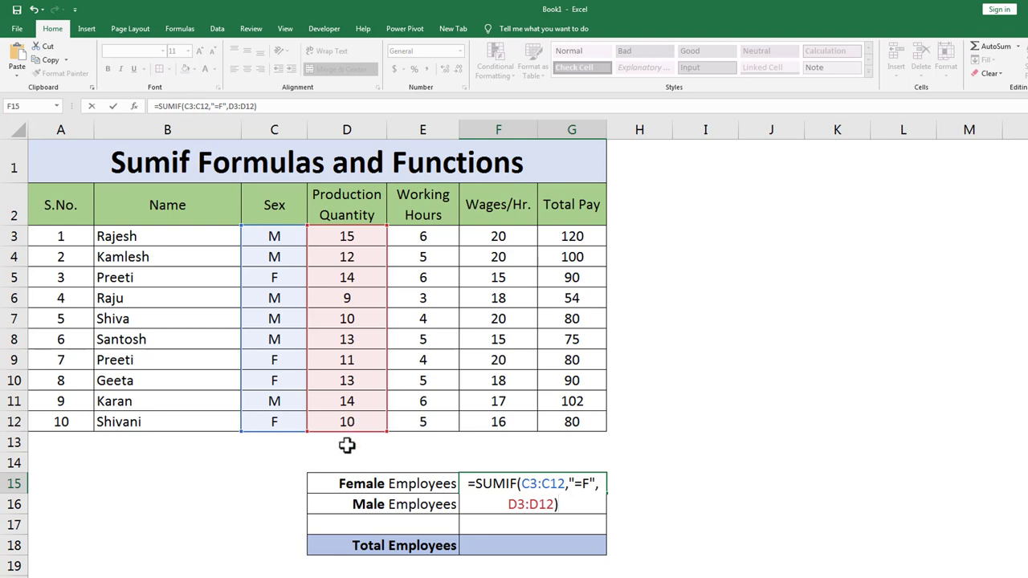
{"action": "key", "text": "Return"}
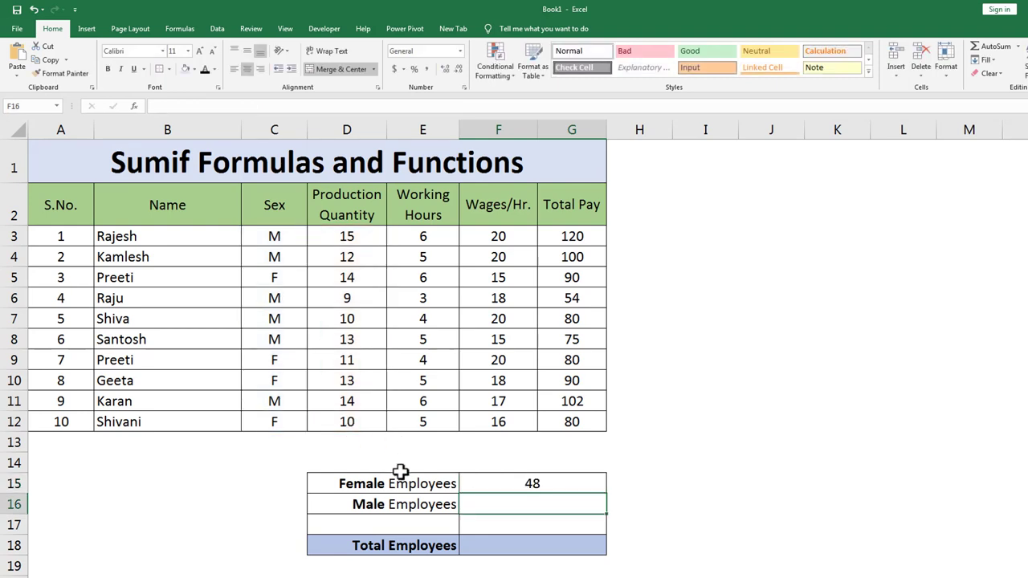
{"action": "left_click", "coordinate": [519, 485]}
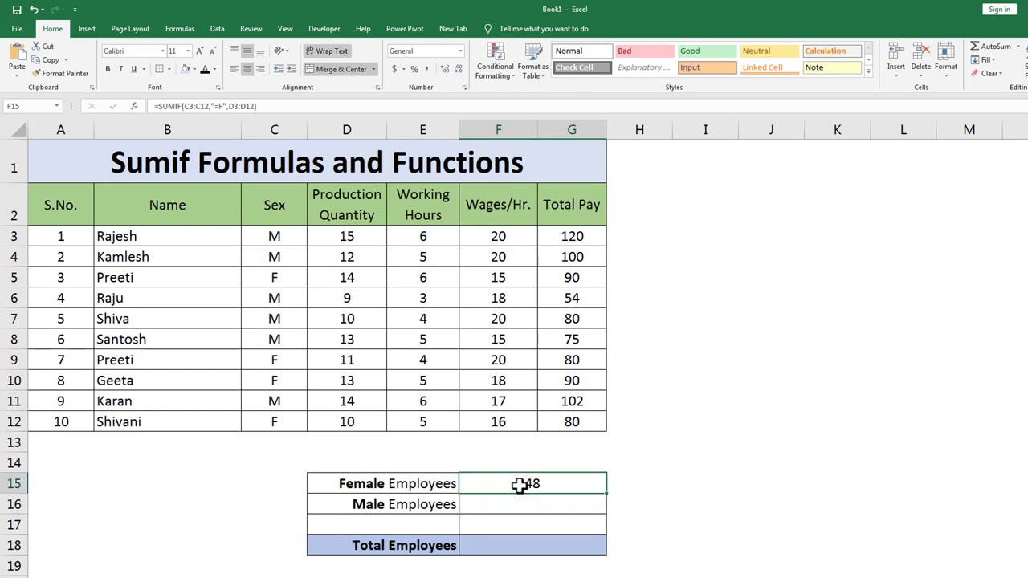
{"action": "key", "text": "super"}
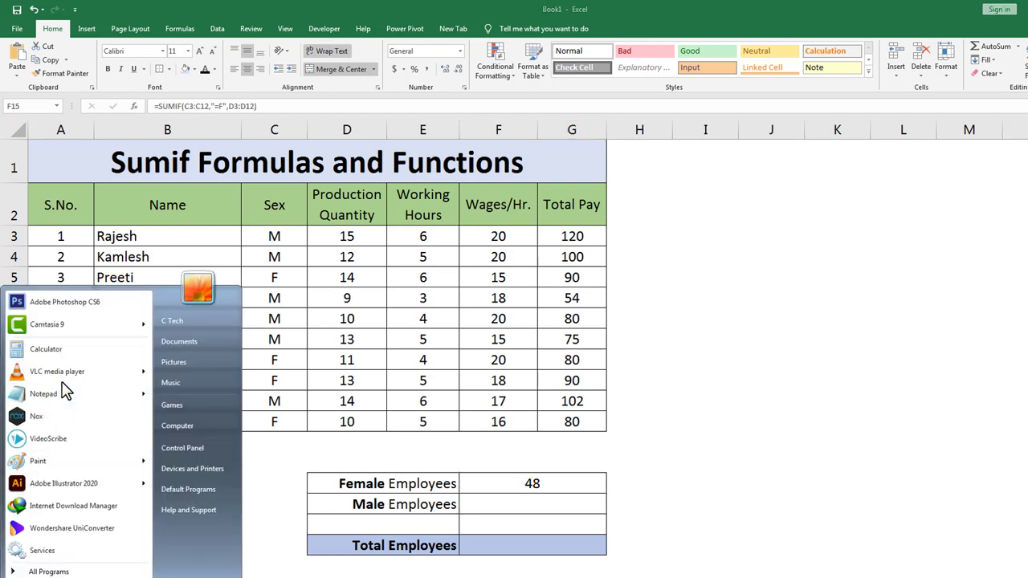
Confirm in Calculator that 14 + 11 + 13 + 10 equals 48, then close it.
{"action": "left_click", "coordinate": [68, 352]}
{"action": "left_click_drag", "start_coordinate": [519, 274], "coordinate": [717, 259]}
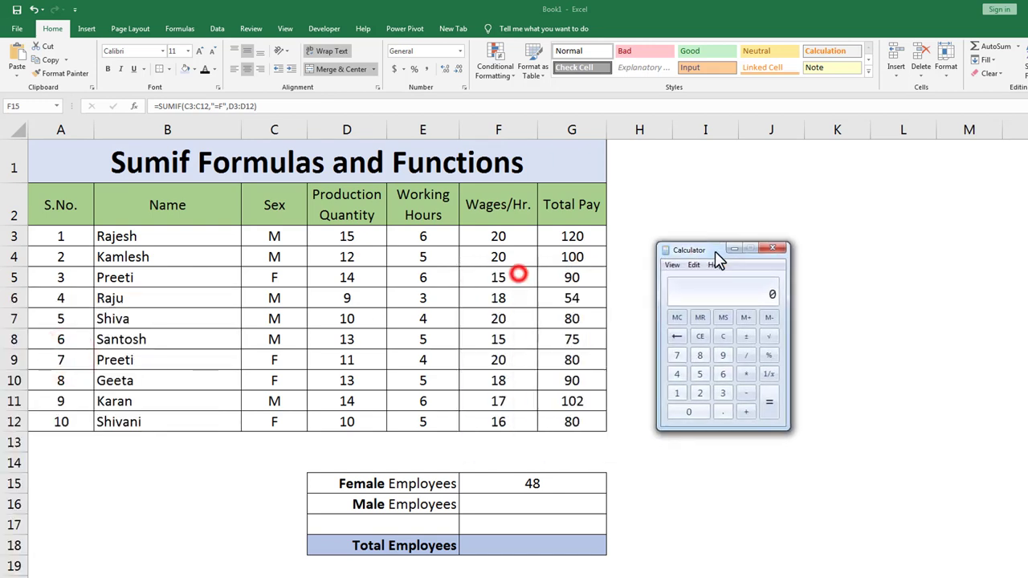
{"action": "type", "text": "14 + "}
{"action": "type", "text": "11 + 1"}
{"action": "type", "text": "3 + 10 +"}
{"action": "left_click", "coordinate": [774, 248]}
{"action": "left_click", "coordinate": [527, 505]}
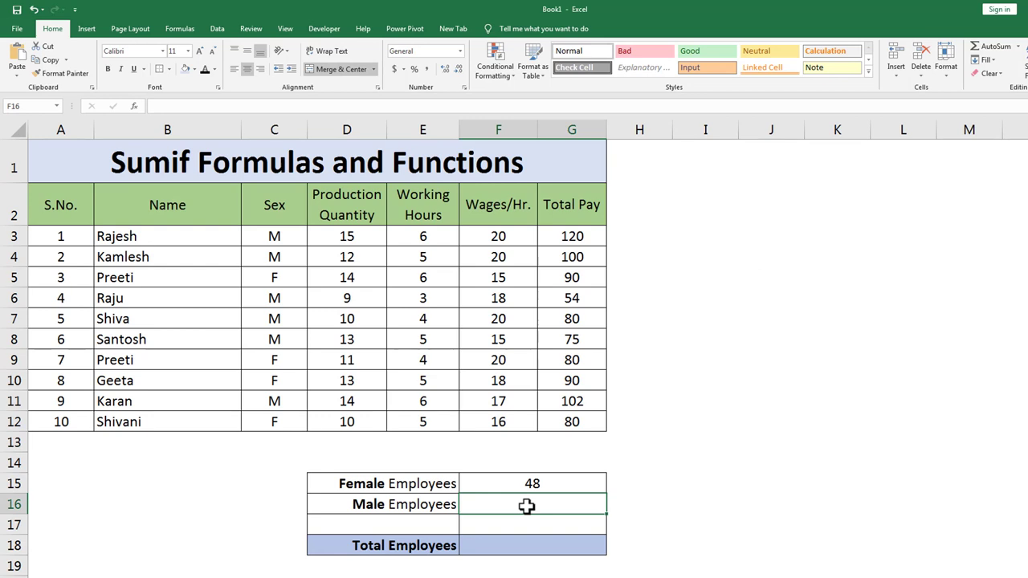
Enter =SUMIF(C3:C12,"=M",D3:D12) in F16, giving 73.
{"action": "type", "text": "=SU"}
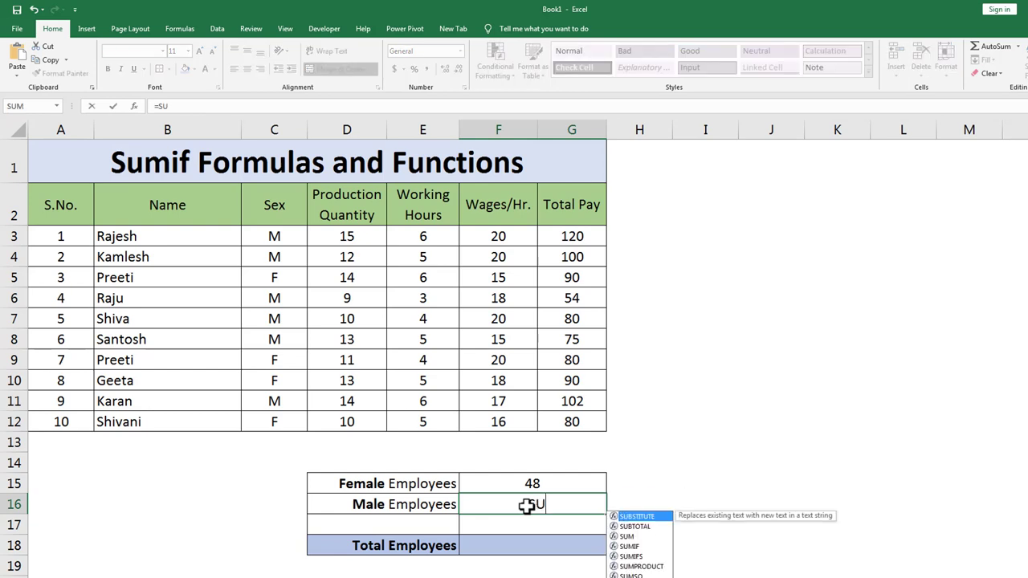
{"action": "type", "text": "MIF("}
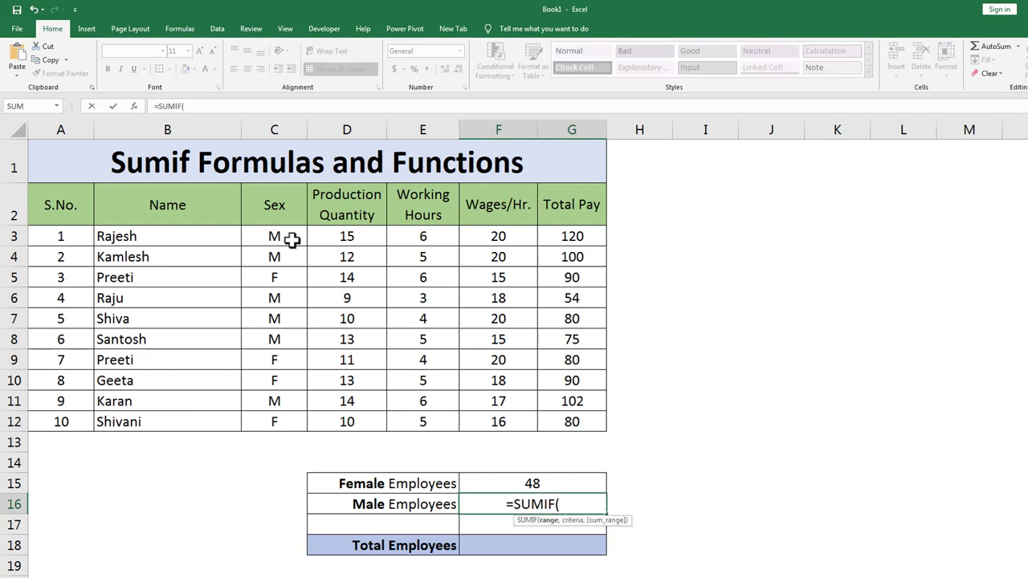
{"action": "left_click_drag", "start_coordinate": [289, 241], "coordinate": [278, 424]}
{"action": "type", "text": ",\""}
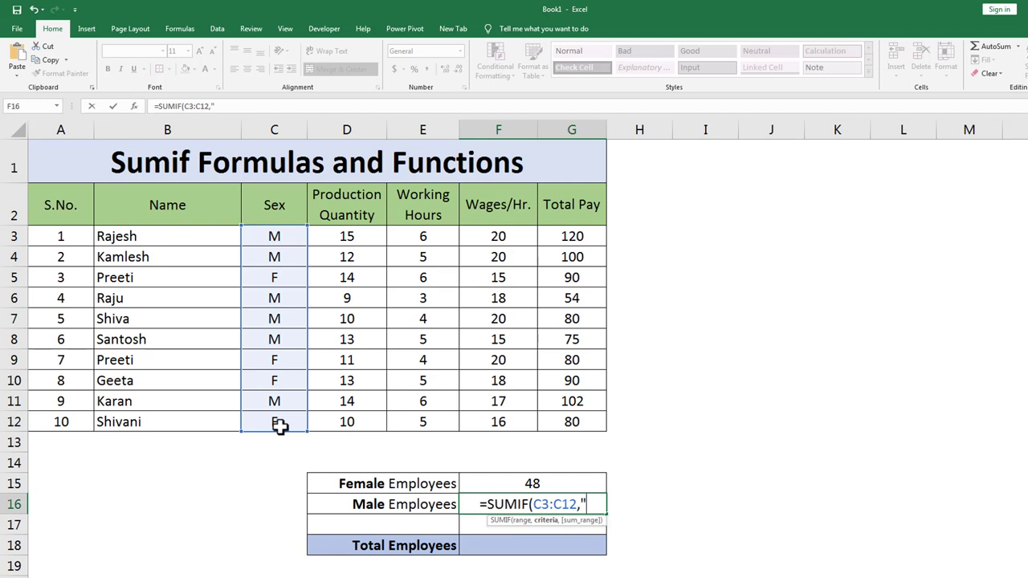
{"action": "type", "text": "=M"}
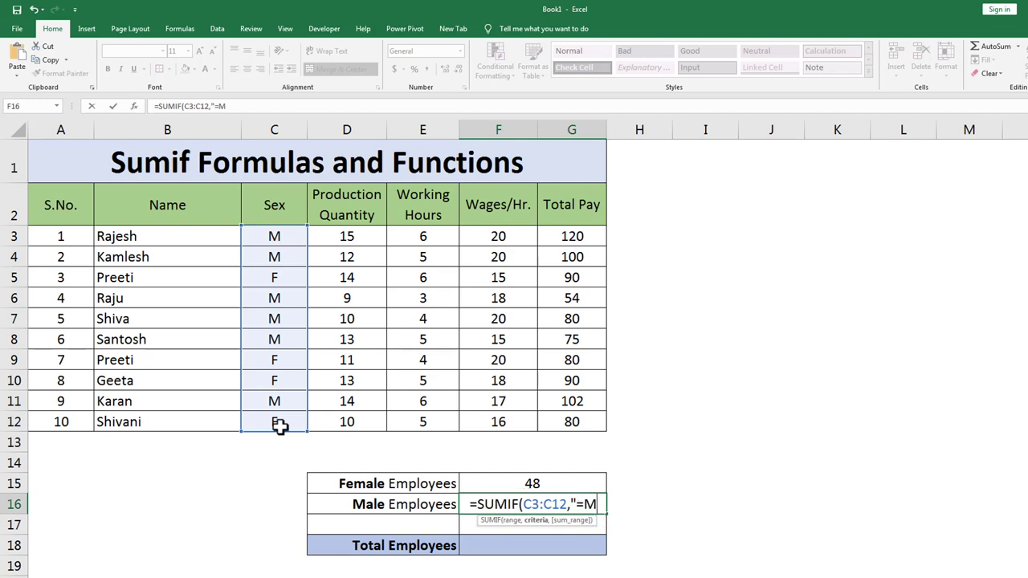
{"action": "type", "text": "\""}
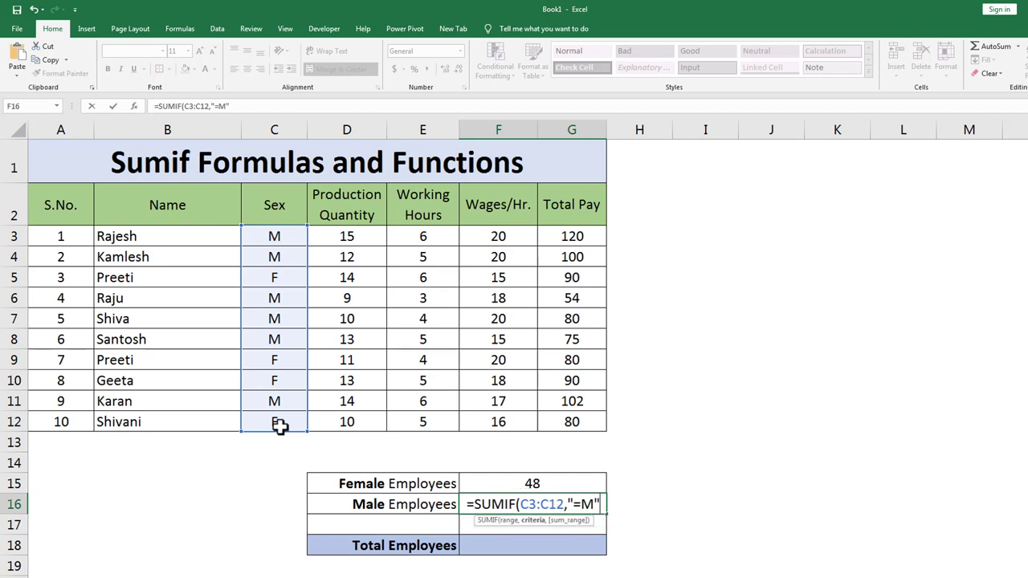
{"action": "type", "text": ","}
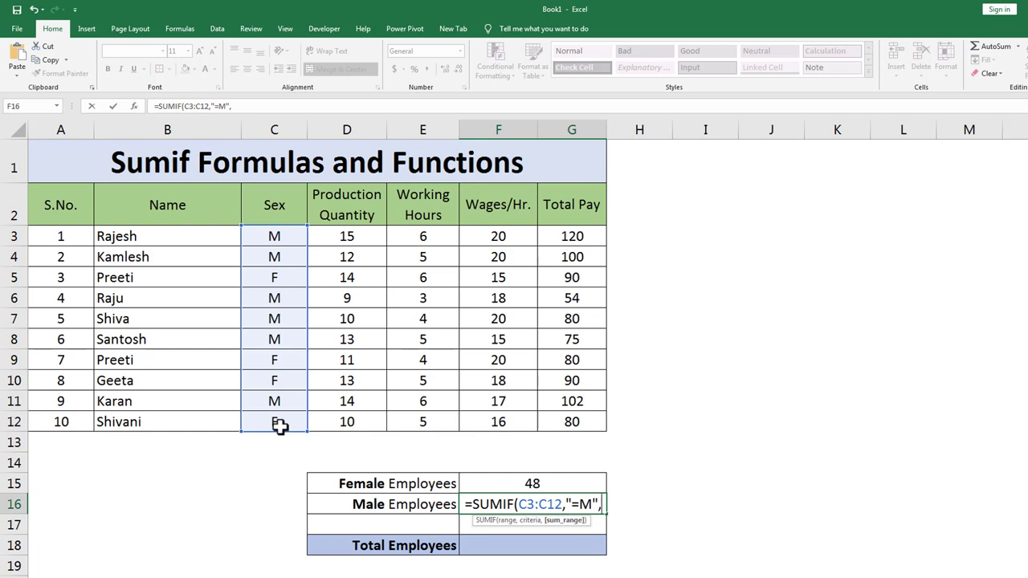
{"action": "left_click", "coordinate": [353, 235]}
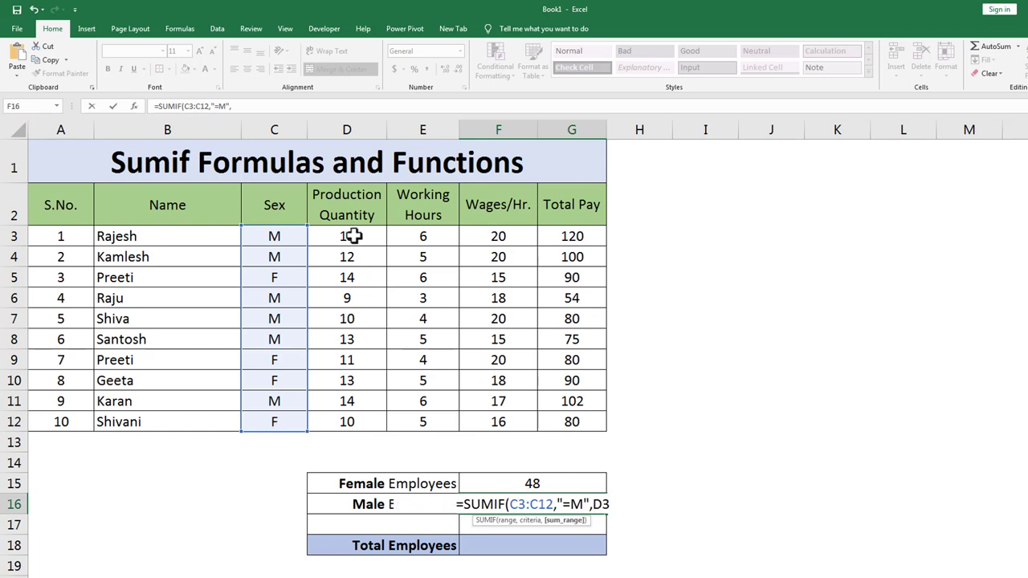
{"action": "left_click_drag", "start_coordinate": [354, 236], "coordinate": [344, 423]}
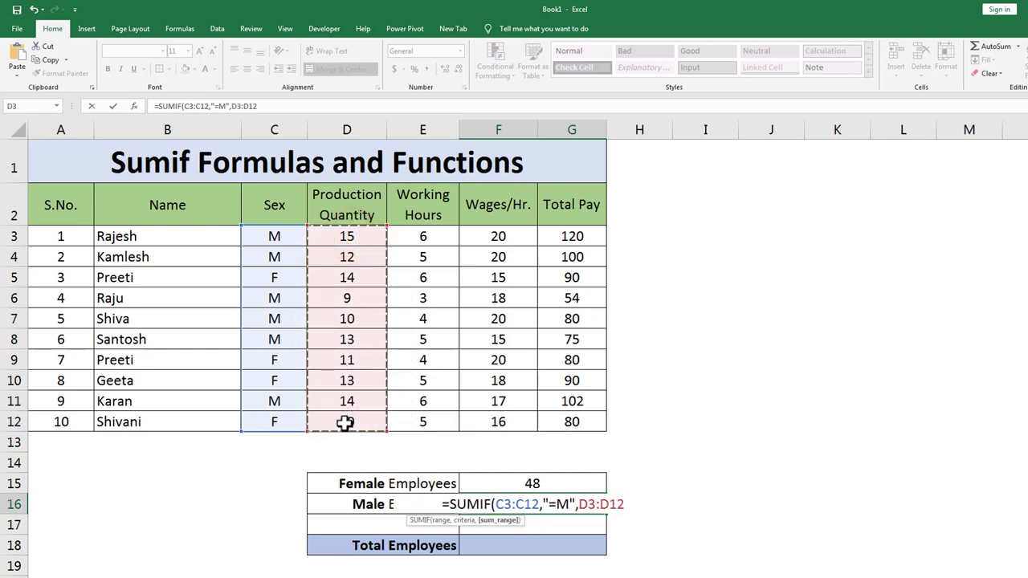
{"action": "type", "text": ")"}
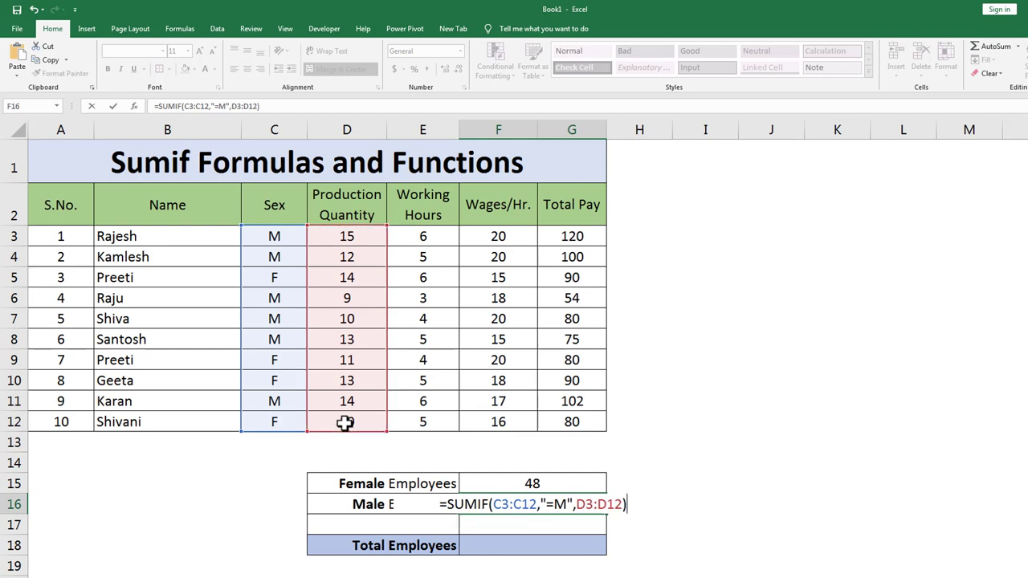
{"action": "key", "text": "Return"}
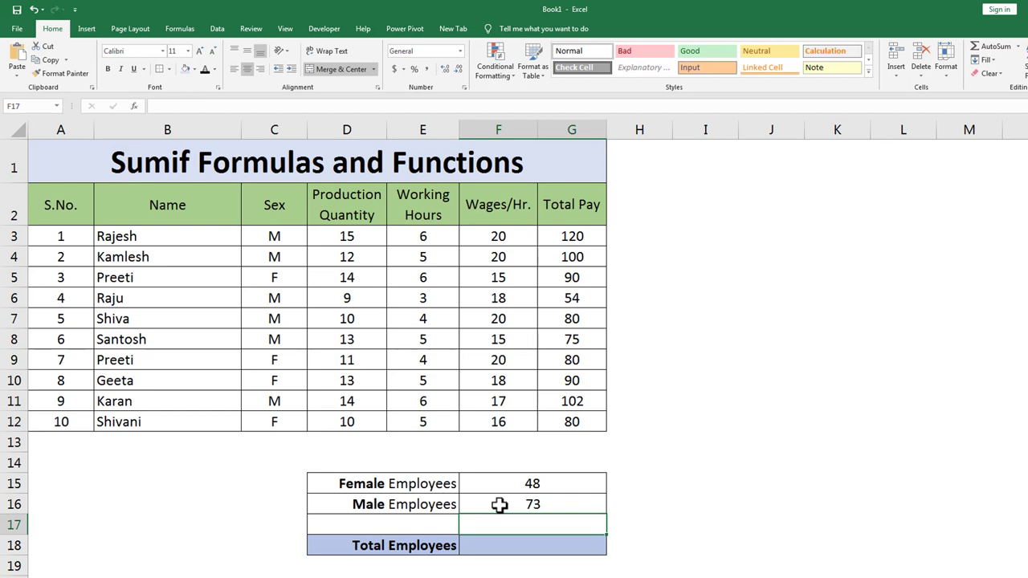
Review the SUMIF formulas in F16 and F15.
{"action": "left_click", "coordinate": [500, 504]}
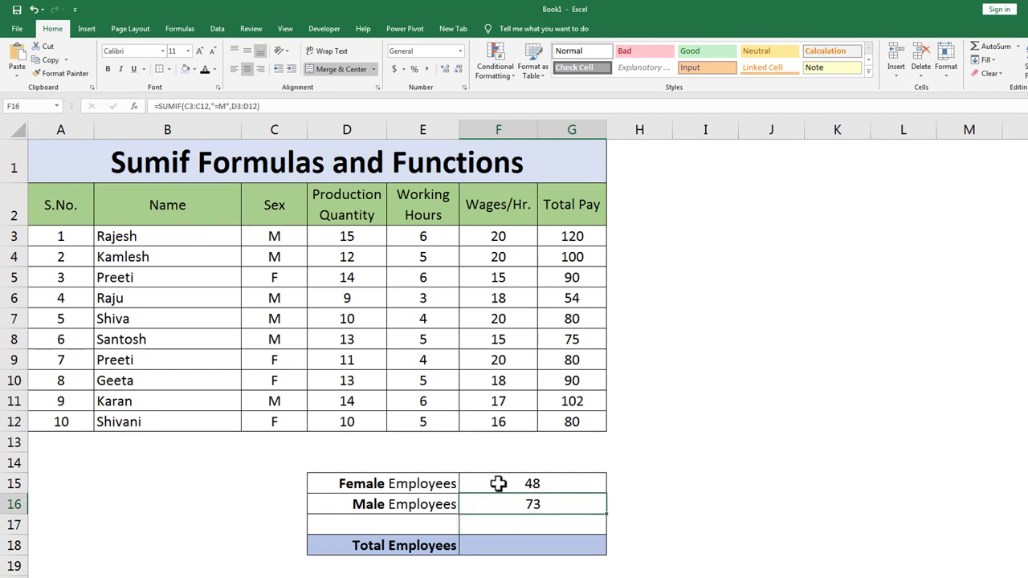
{"action": "left_click", "coordinate": [498, 485]}
{"action": "left_click", "coordinate": [494, 502]}
Change D9's production quantity from 11 to 12, making Female Employees 49.
{"action": "left_click", "coordinate": [350, 360]}
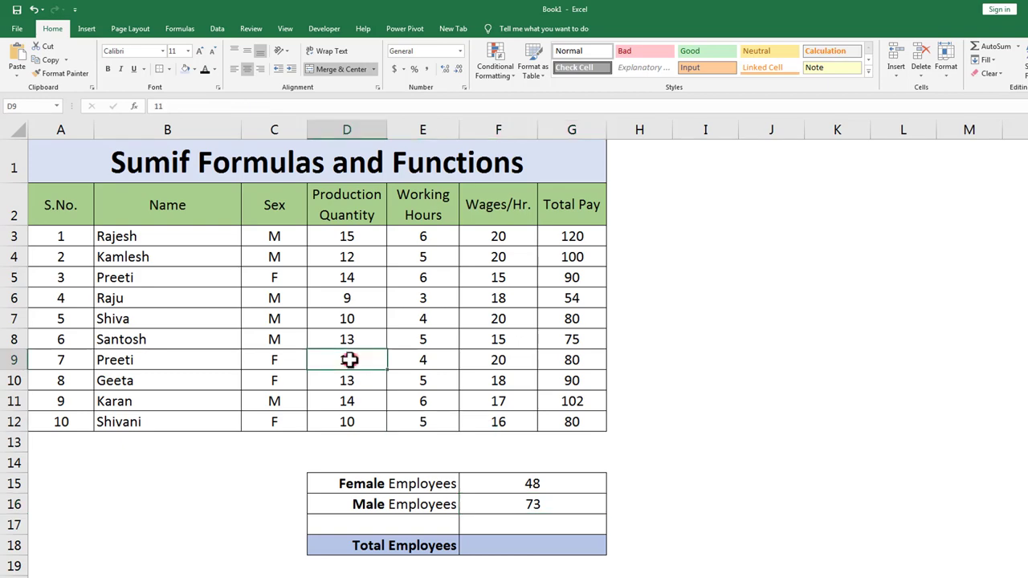
{"action": "type", "text": "12"}
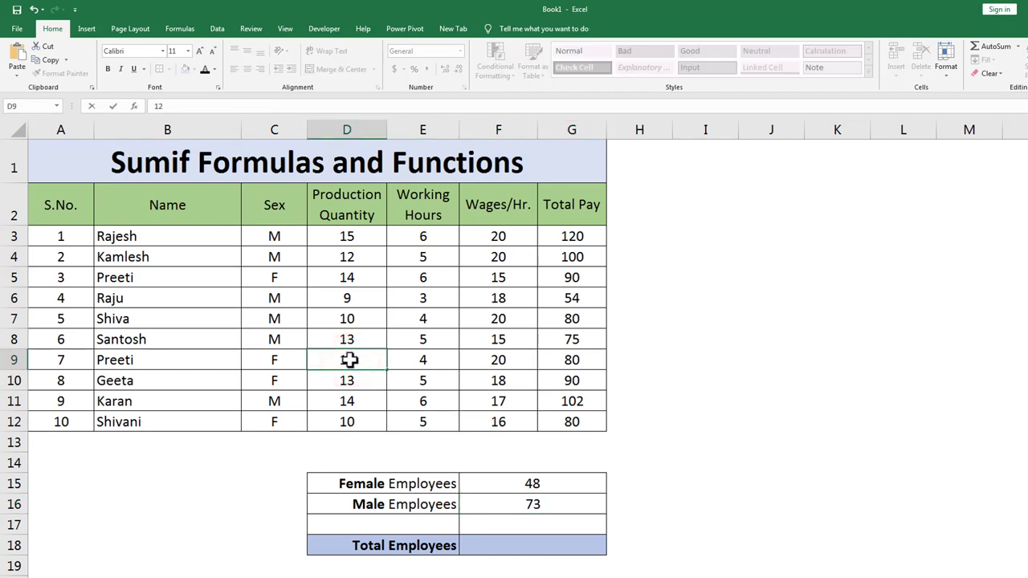
{"action": "key", "text": "Return"}
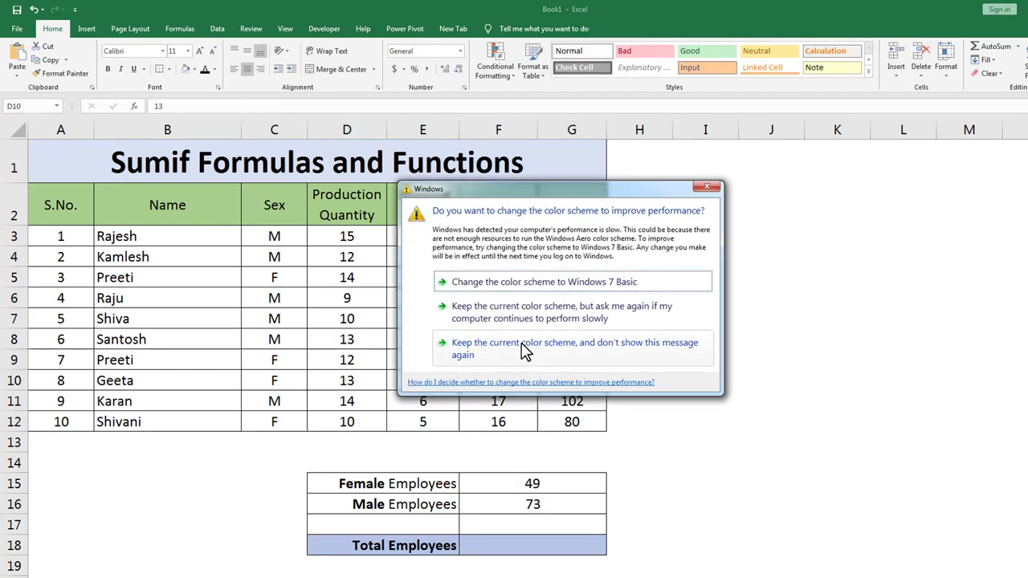
Keep the current colour scheme in the Windows prompt.
{"action": "left_click", "coordinate": [523, 317]}
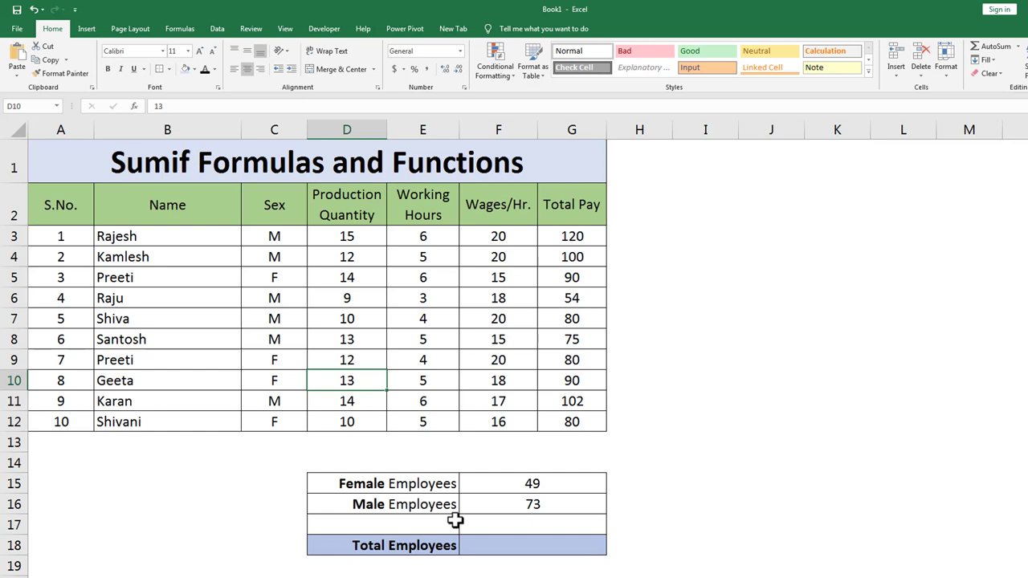
Apply a List data validation with source M,F to merged cell D17.
{"action": "left_click", "coordinate": [424, 528]}
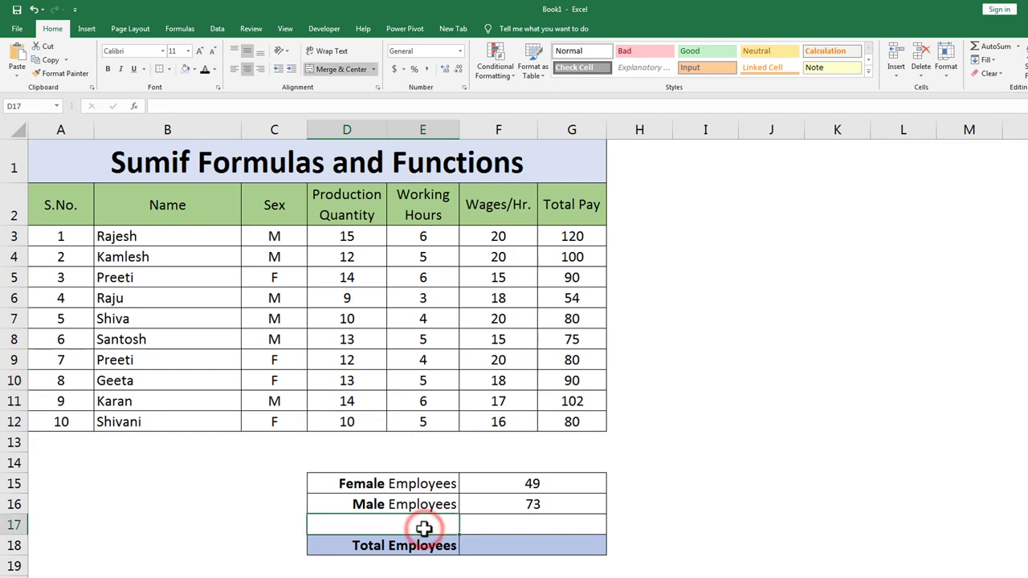
{"action": "left_click", "coordinate": [217, 30]}
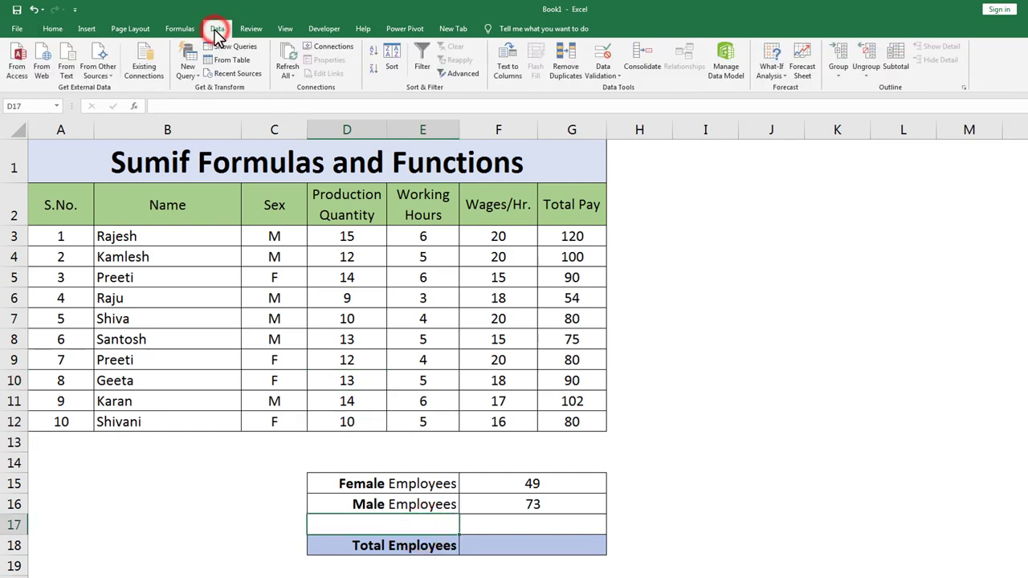
{"action": "left_click", "coordinate": [609, 73]}
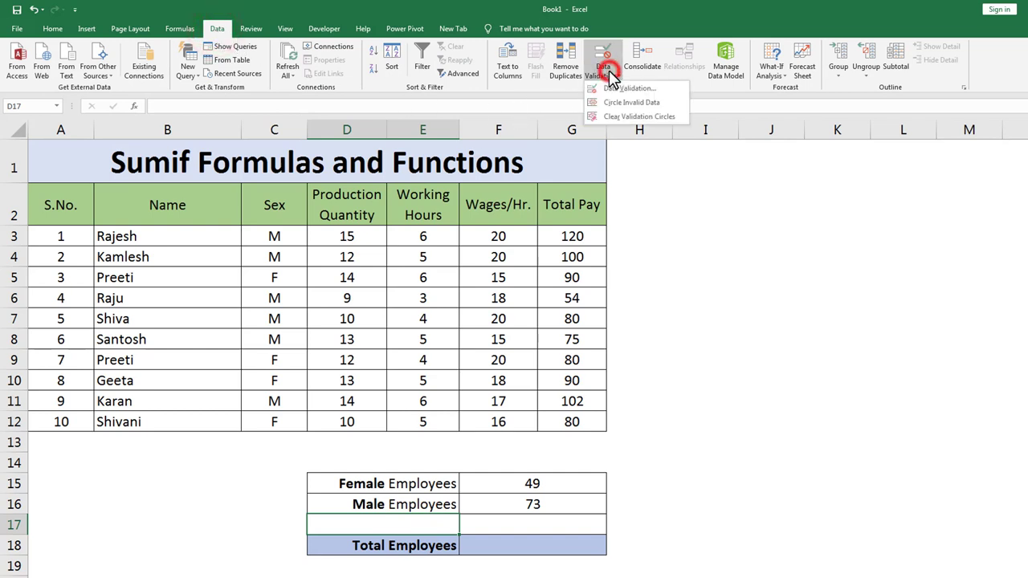
{"action": "left_click", "coordinate": [614, 88]}
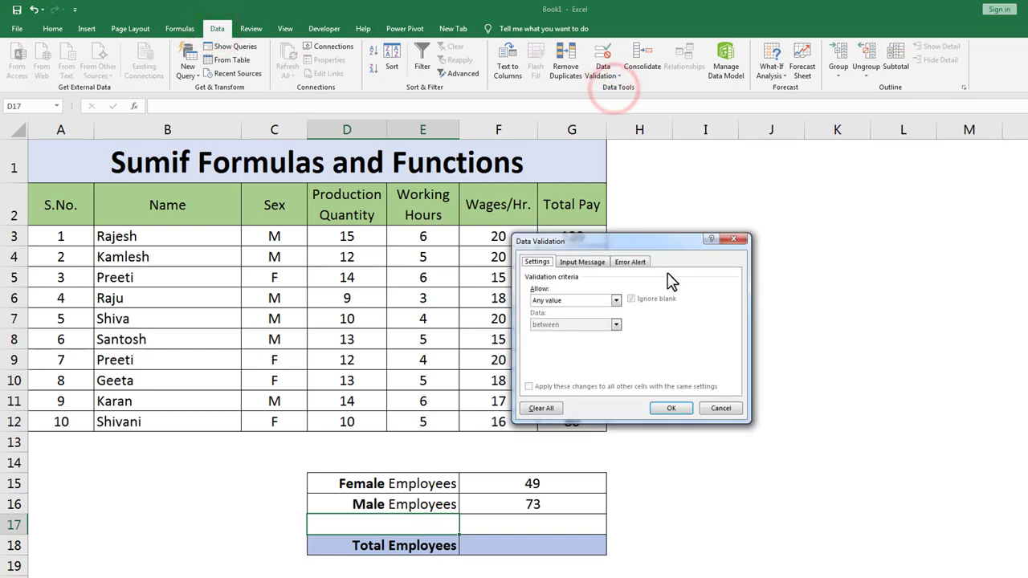
{"action": "left_click", "coordinate": [615, 300]}
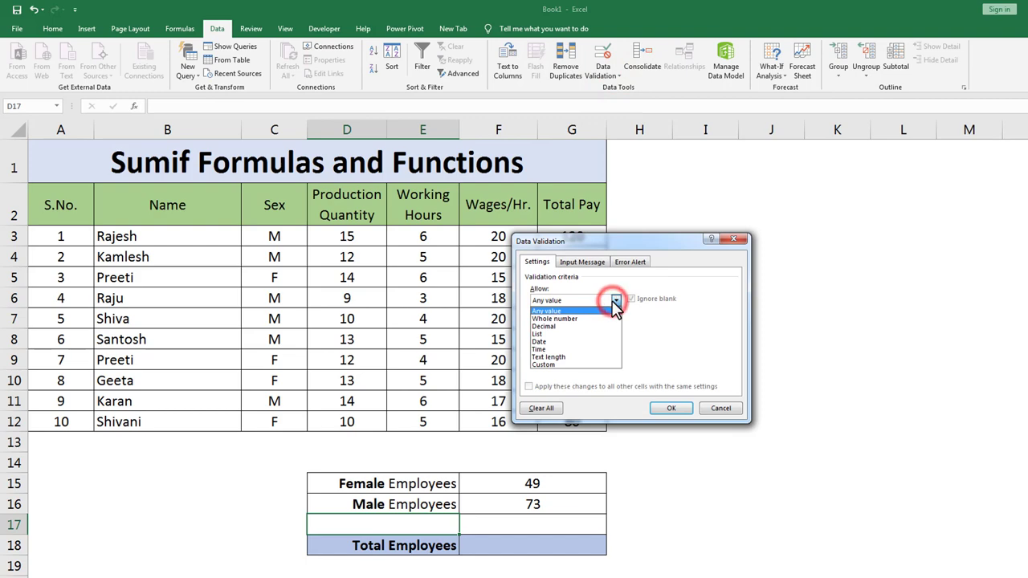
{"action": "left_click", "coordinate": [586, 334]}
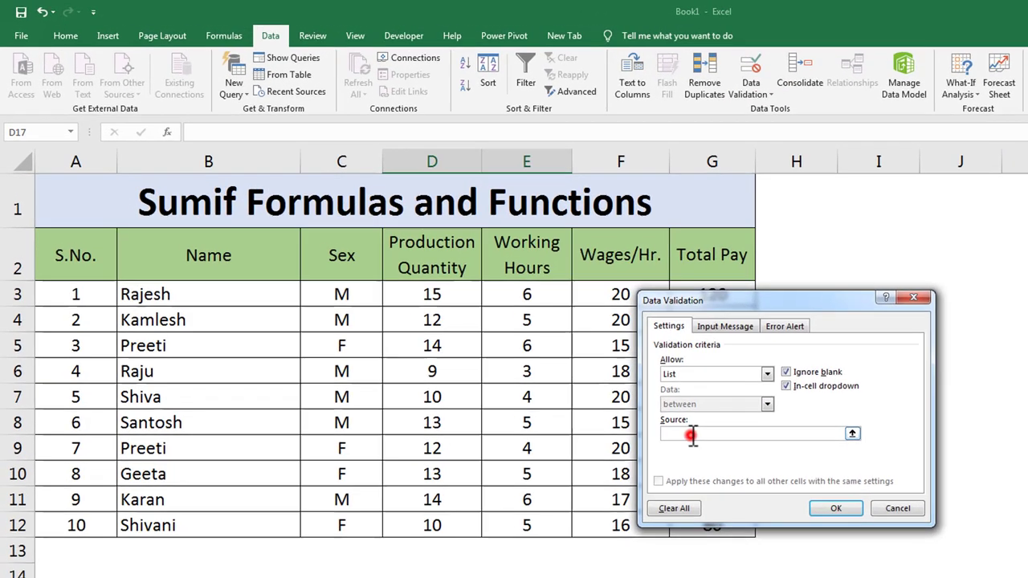
{"action": "left_click", "coordinate": [556, 349]}
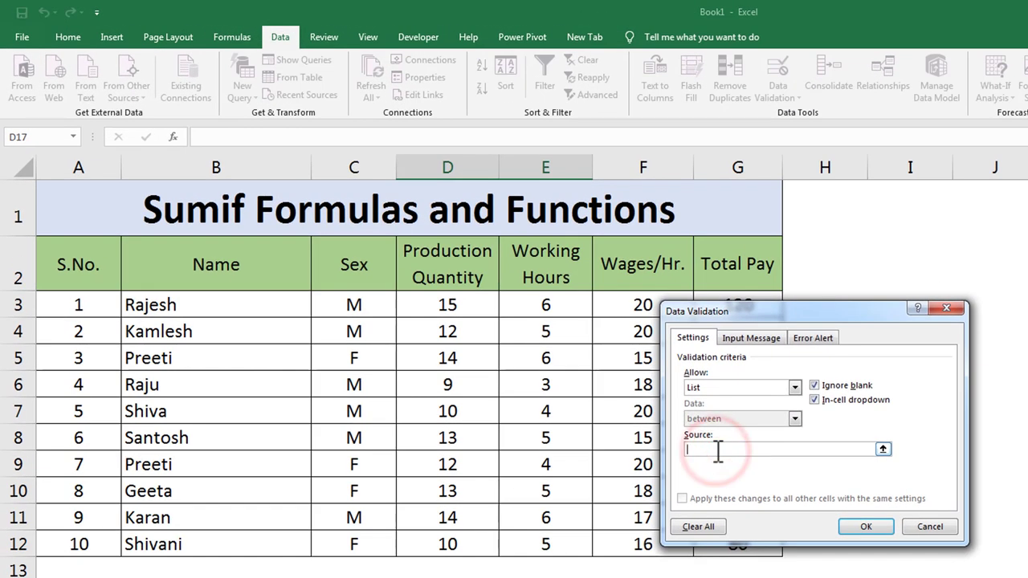
{"action": "type", "text": "M"}
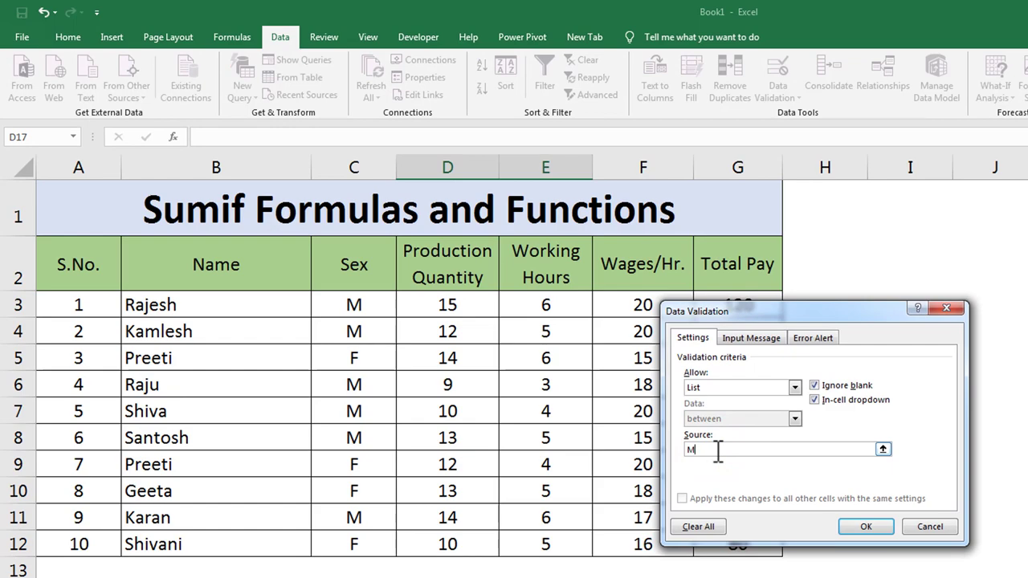
{"action": "type", "text": ",F"}
{"action": "left_click", "coordinate": [858, 526]}
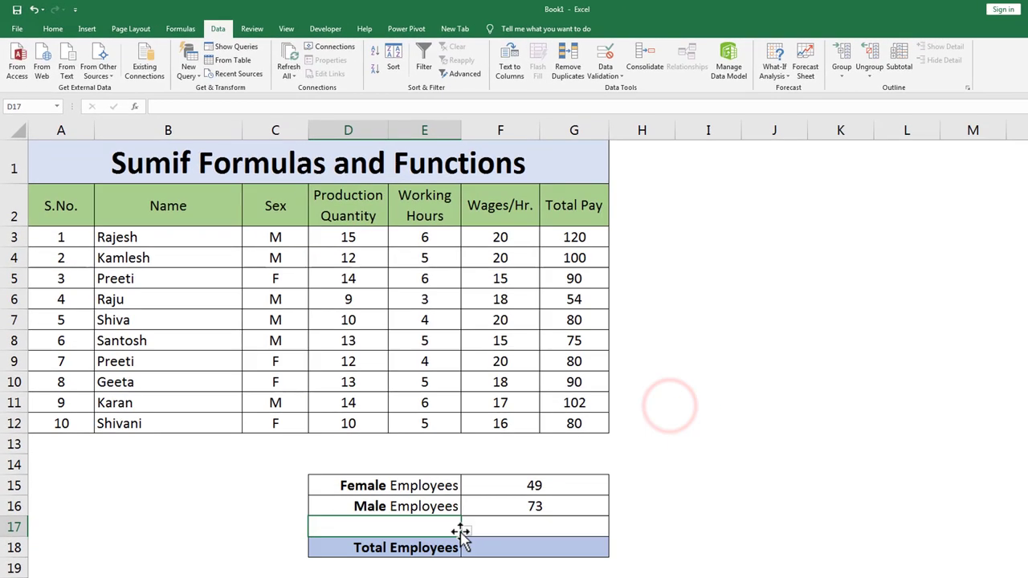
Pick values from D17's M/F dropdown, then select the empty F17 cell.
{"action": "left_click", "coordinate": [464, 529]}
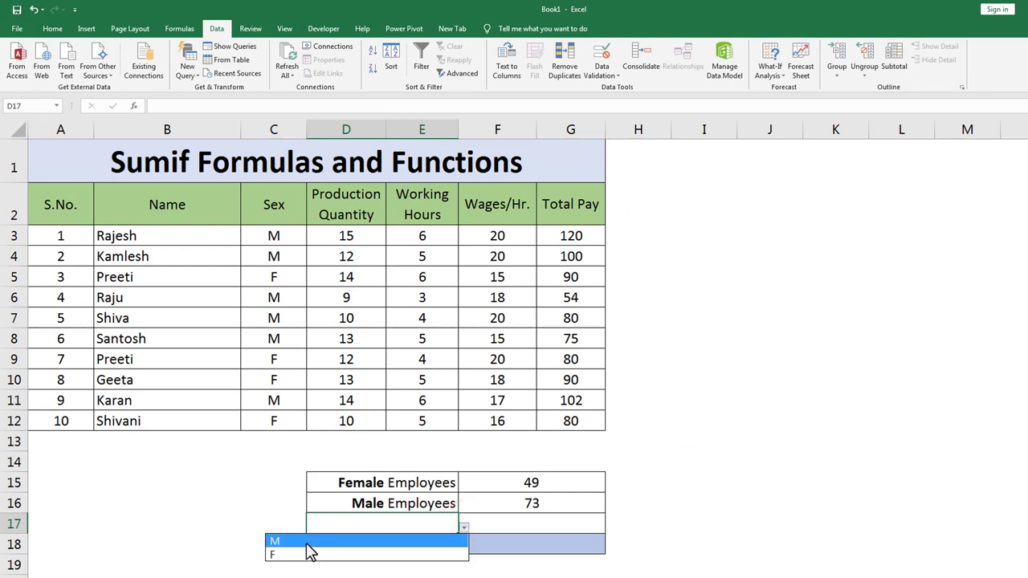
{"action": "left_click", "coordinate": [303, 543]}
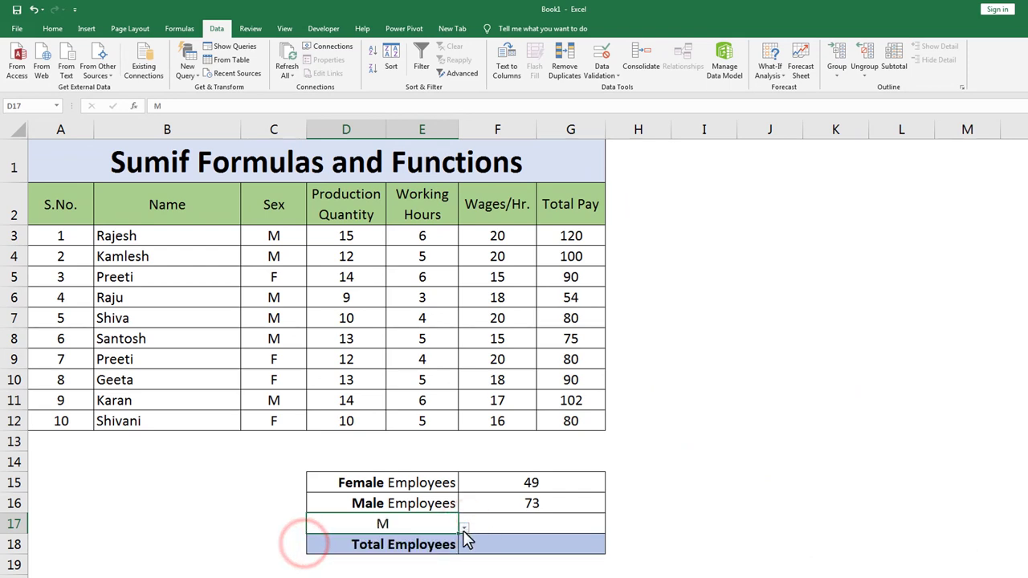
{"action": "left_click", "coordinate": [464, 529]}
{"action": "left_click", "coordinate": [318, 555]}
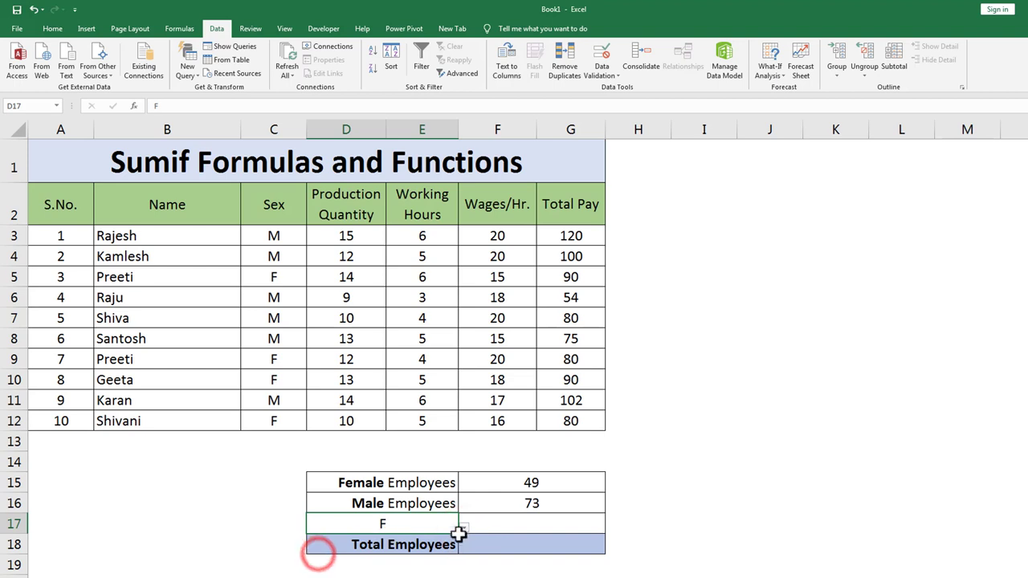
{"action": "left_click", "coordinate": [570, 527]}
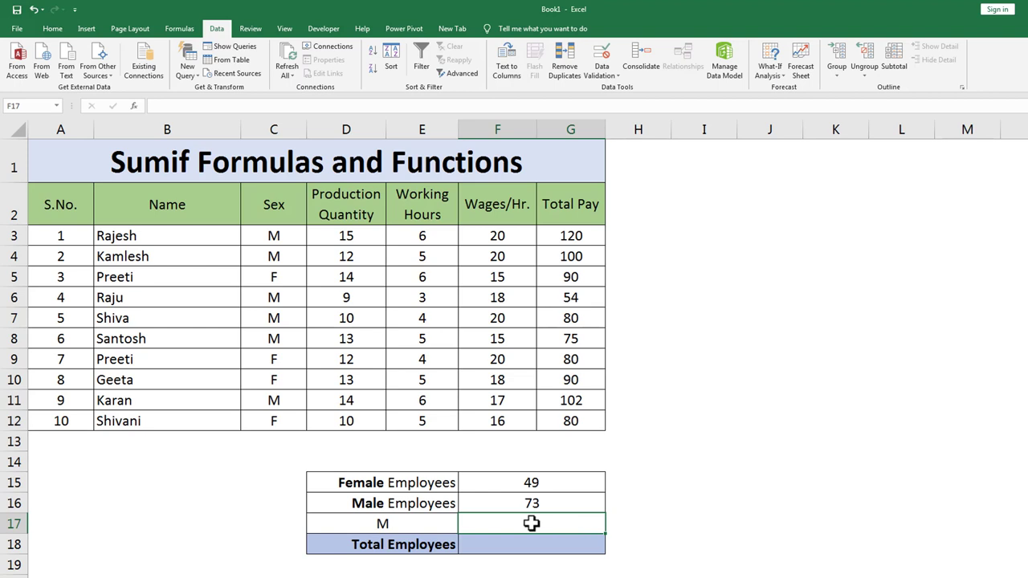
Enter =SUMIF(C3:C12,D17,D3:D12) in F17 so it shows 73 for M.
{"action": "left_click", "coordinate": [532, 523]}
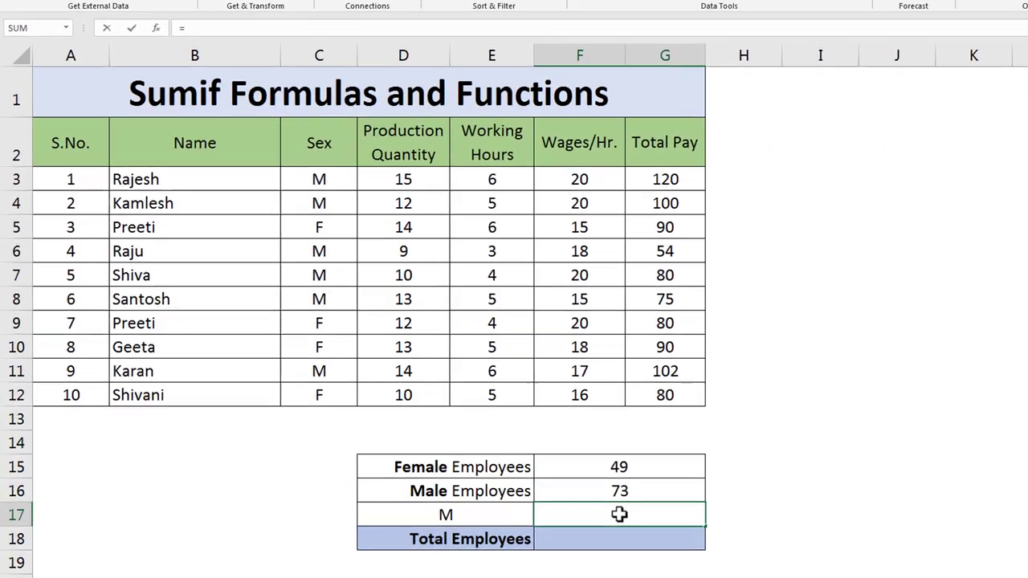
{"action": "type", "text": "=SU"}
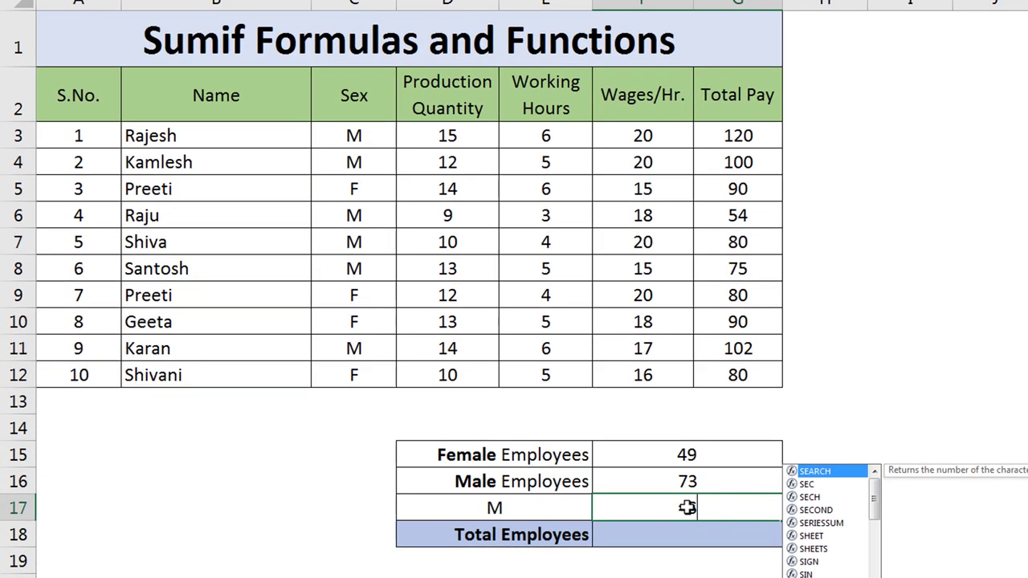
{"action": "type", "text": "MIF"}
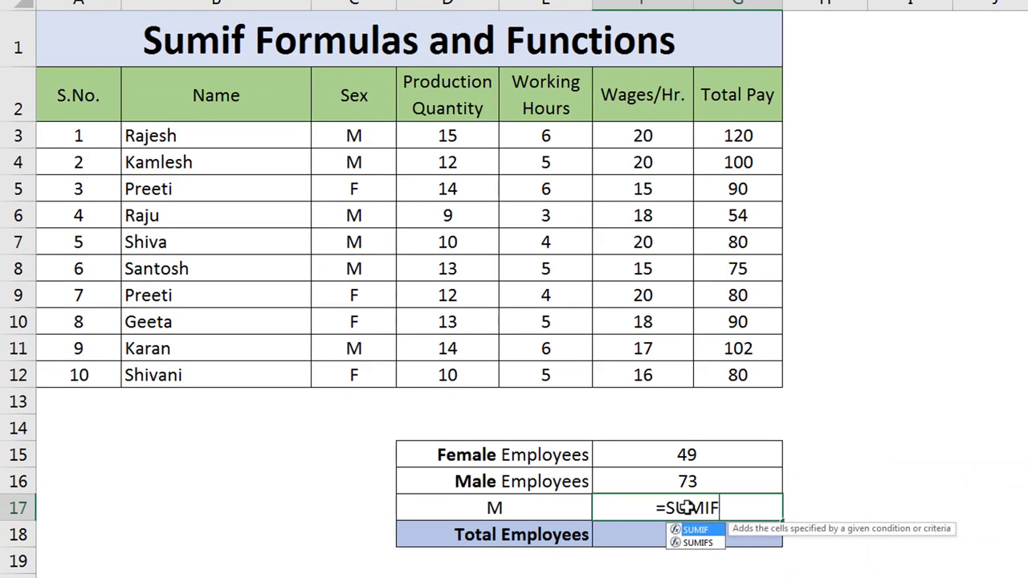
{"action": "type", "text": "("}
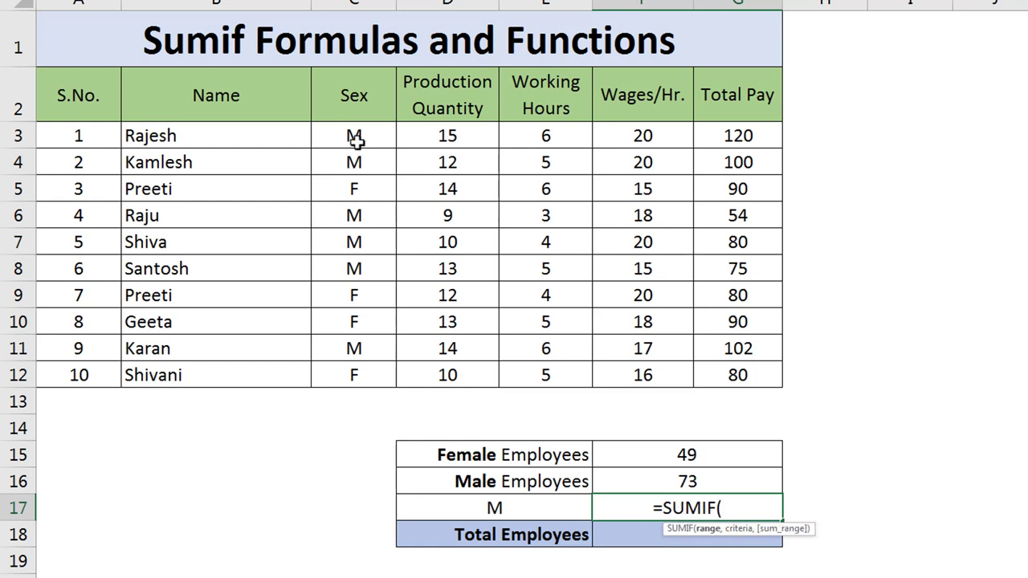
{"action": "left_click_drag", "start_coordinate": [356, 137], "coordinate": [351, 374]}
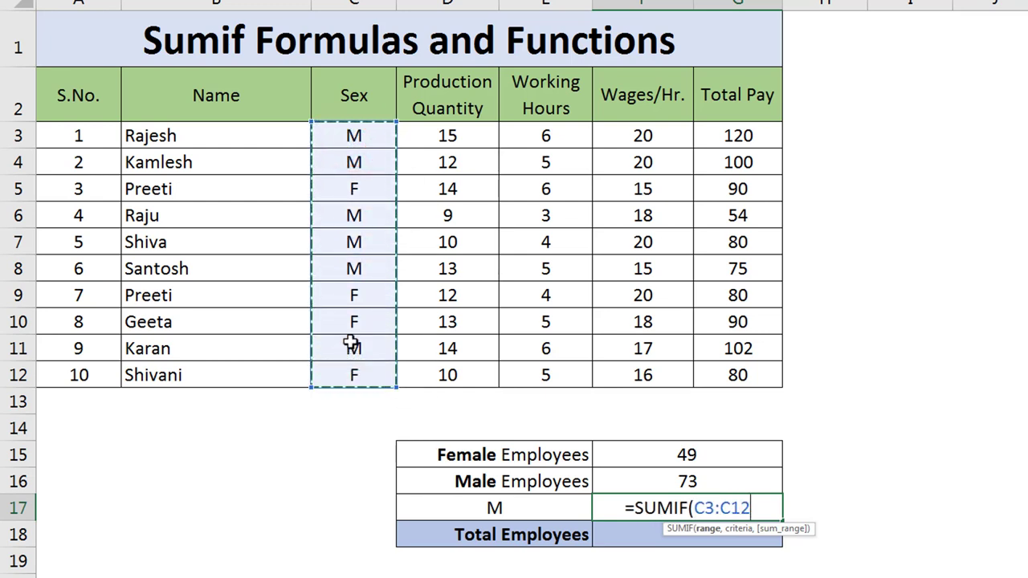
{"action": "type", "text": ","}
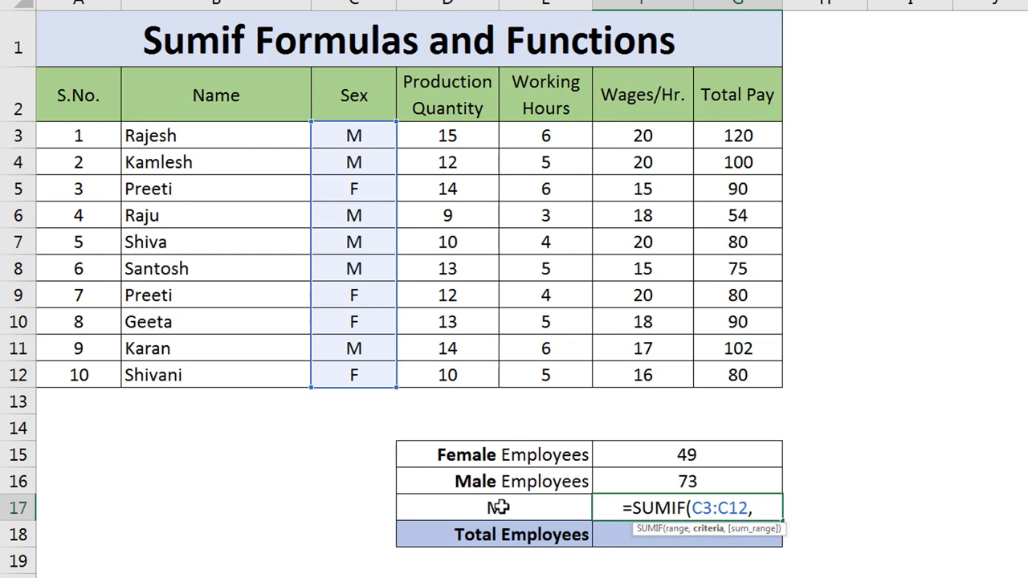
{"action": "left_click", "coordinate": [499, 507]}
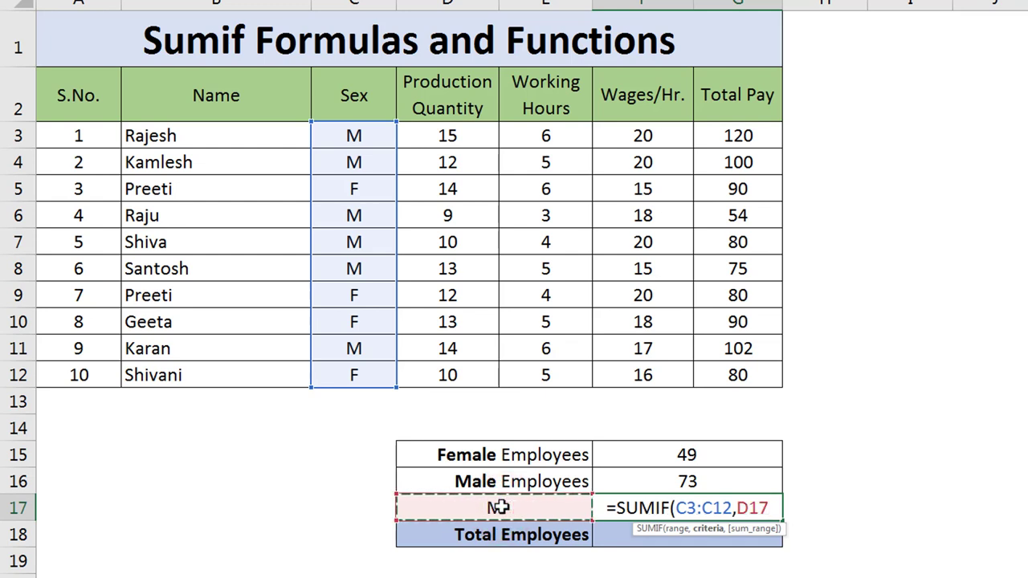
{"action": "type", "text": ","}
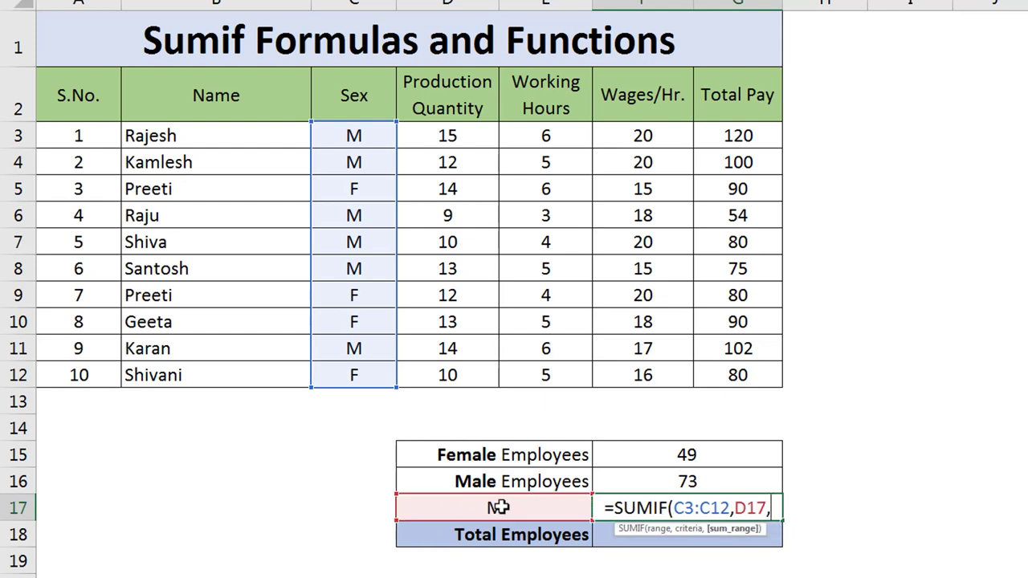
{"action": "scroll", "coordinate": [498, 507], "scroll_direction": "up", "scroll_amount": 1}
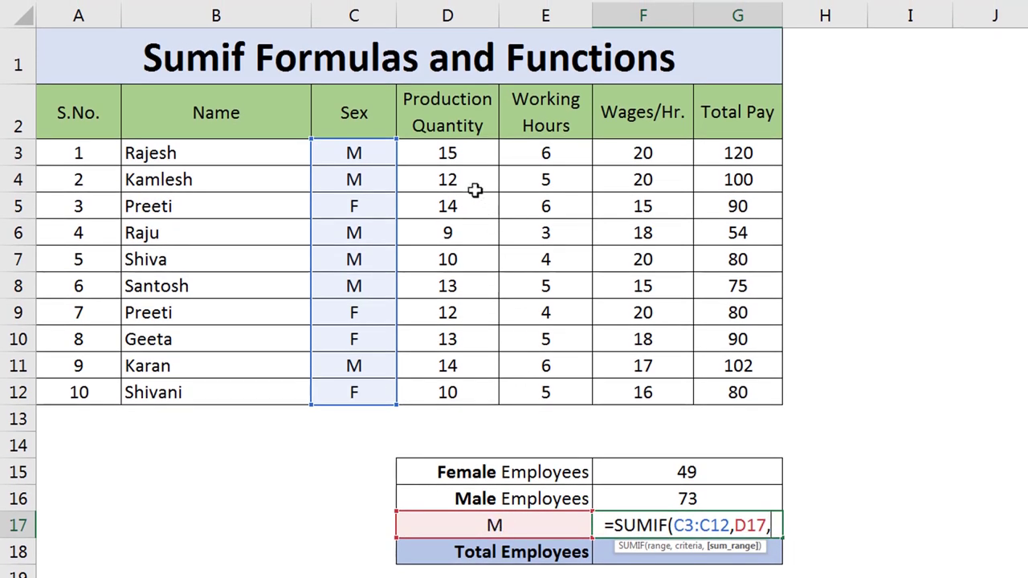
{"action": "left_click_drag", "start_coordinate": [454, 153], "coordinate": [445, 395]}
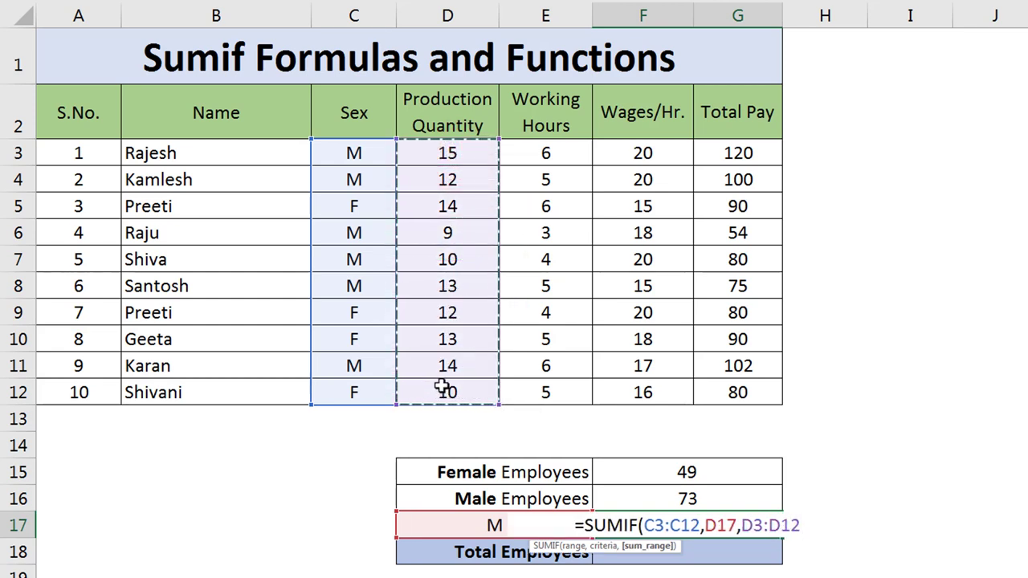
{"action": "type", "text": ")"}
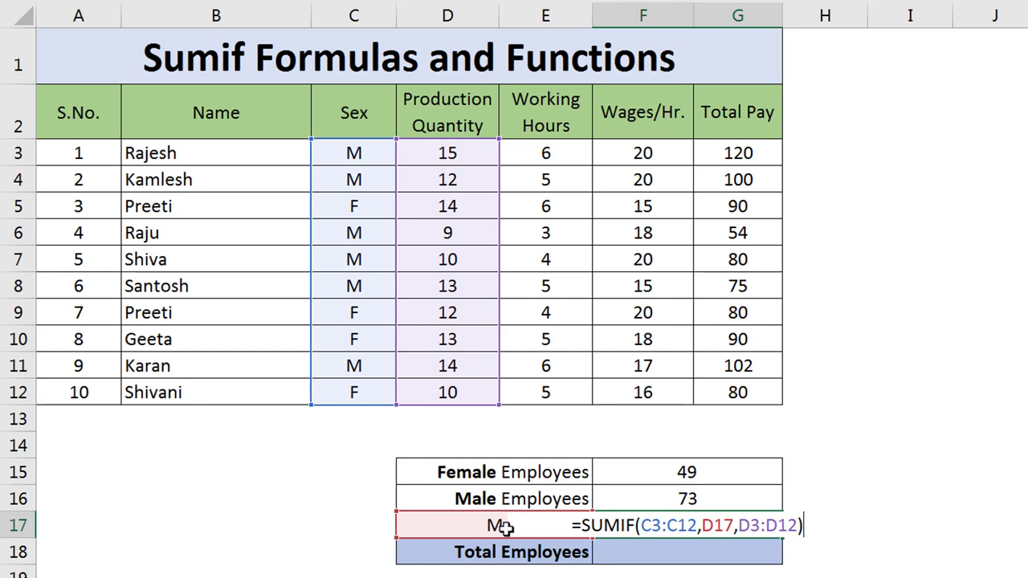
{"action": "key", "text": "Return"}
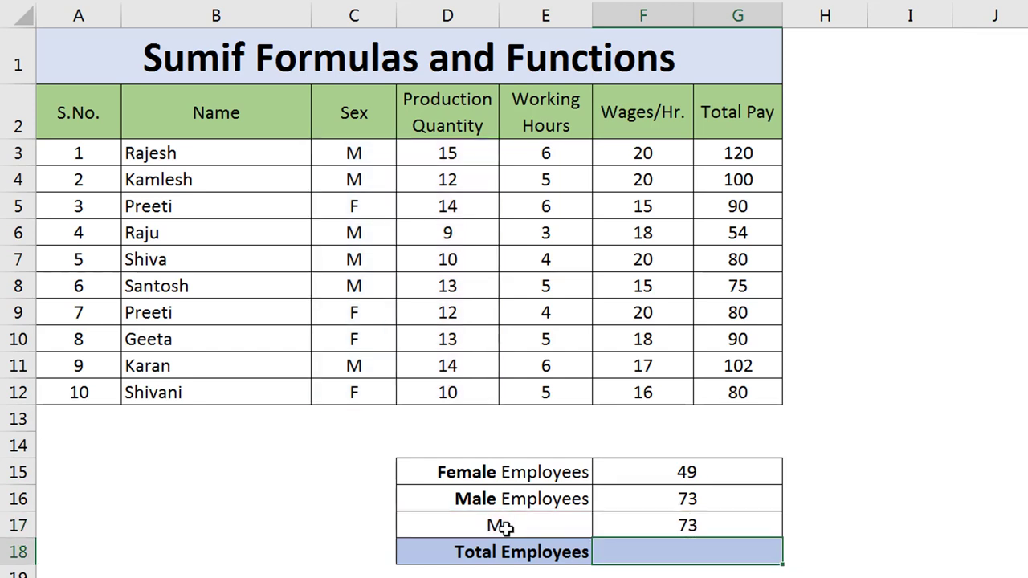
Toggle D17 between F and M, ending on F so F17 shows 49, then dismiss the colour-scheme prompt.
{"action": "left_click", "coordinate": [546, 523]}
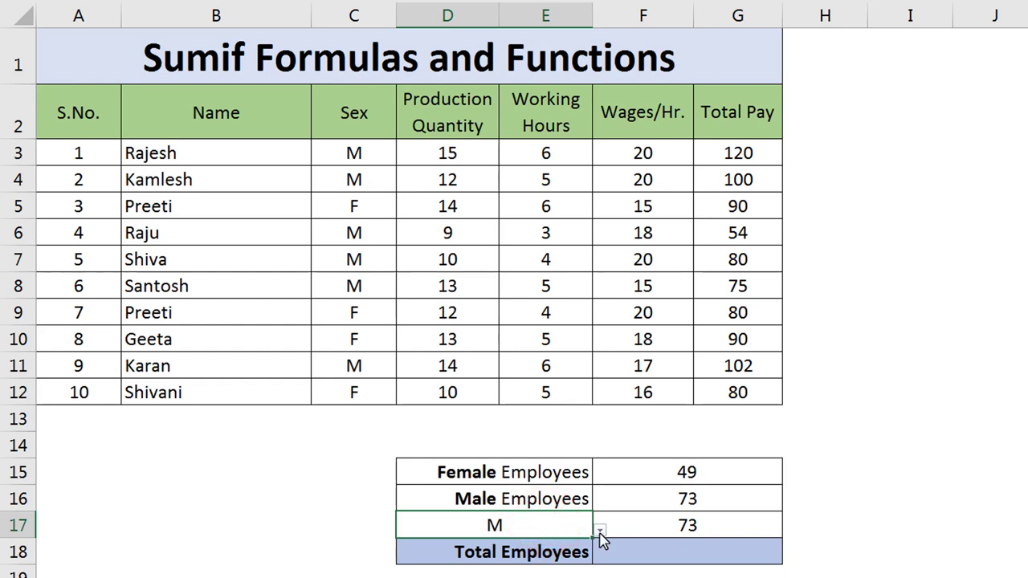
{"action": "left_click", "coordinate": [599, 531]}
{"action": "left_click", "coordinate": [398, 567]}
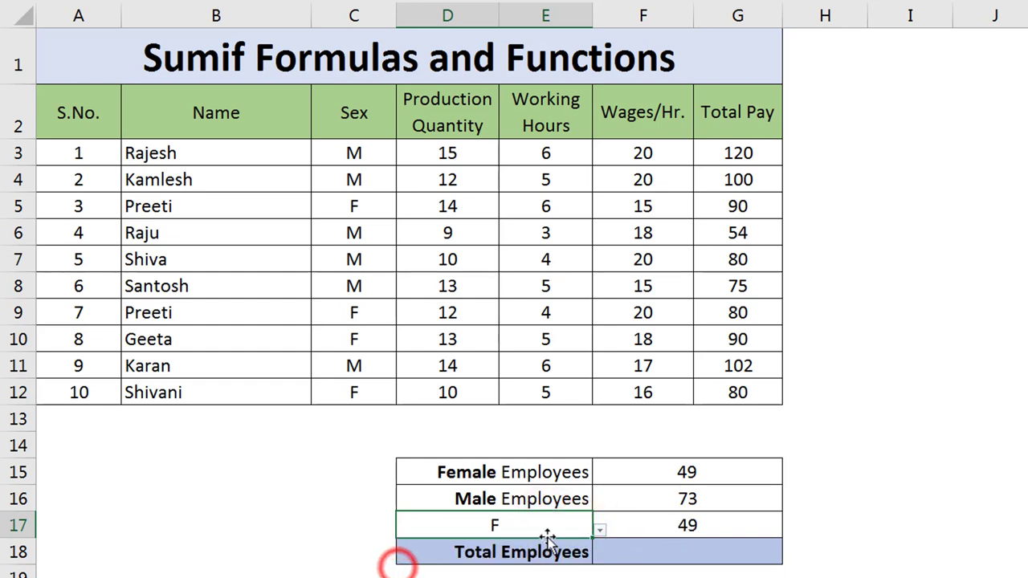
{"action": "left_click", "coordinate": [599, 530]}
{"action": "left_click", "coordinate": [436, 549]}
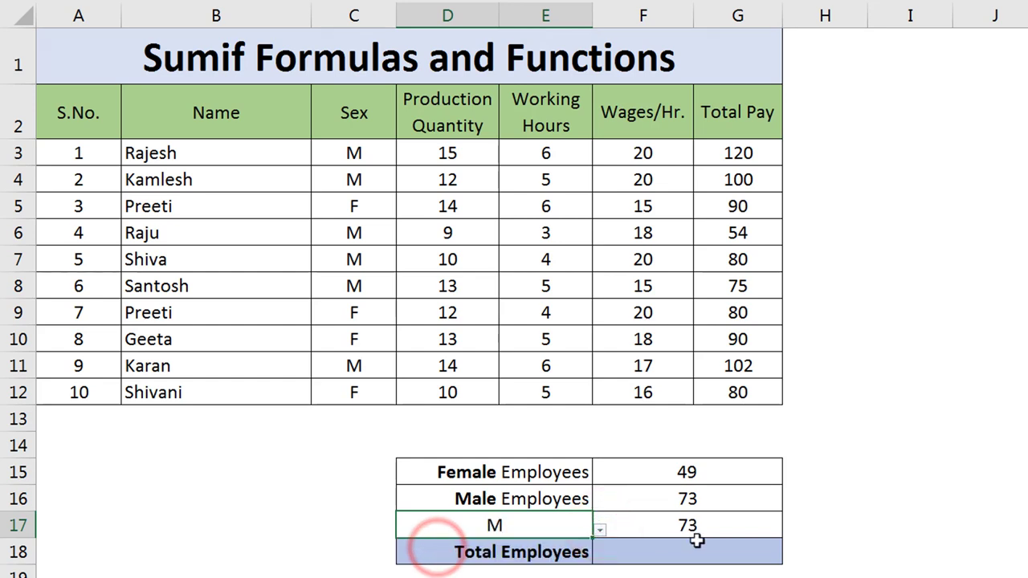
{"action": "left_click", "coordinate": [600, 530]}
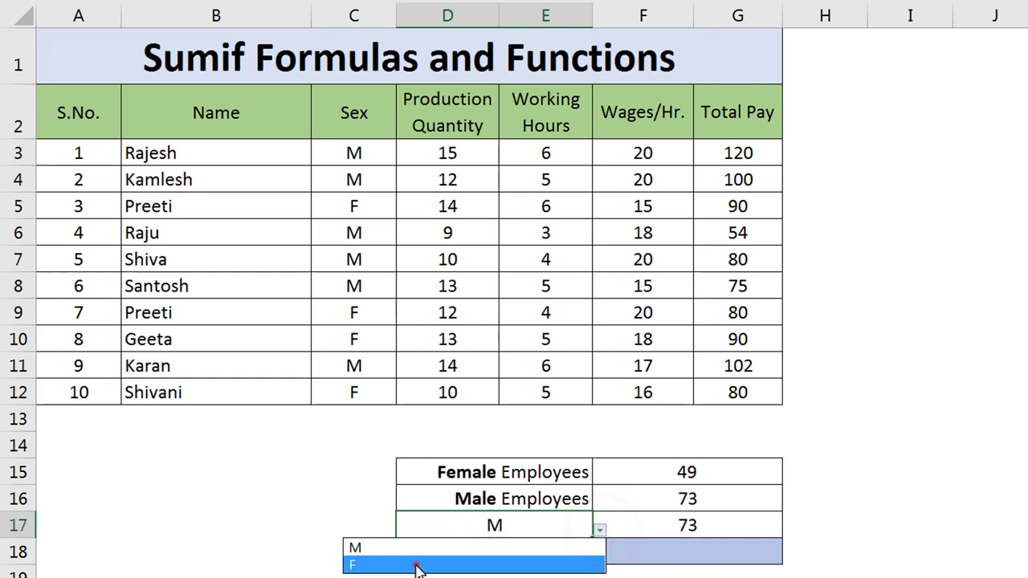
{"action": "left_click", "coordinate": [417, 567]}
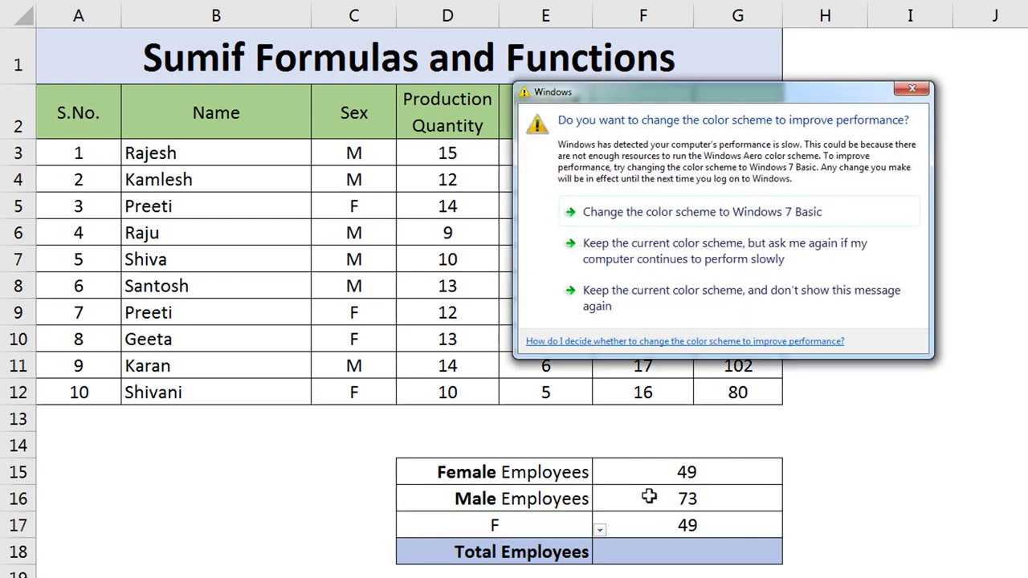
{"action": "left_click", "coordinate": [732, 220]}
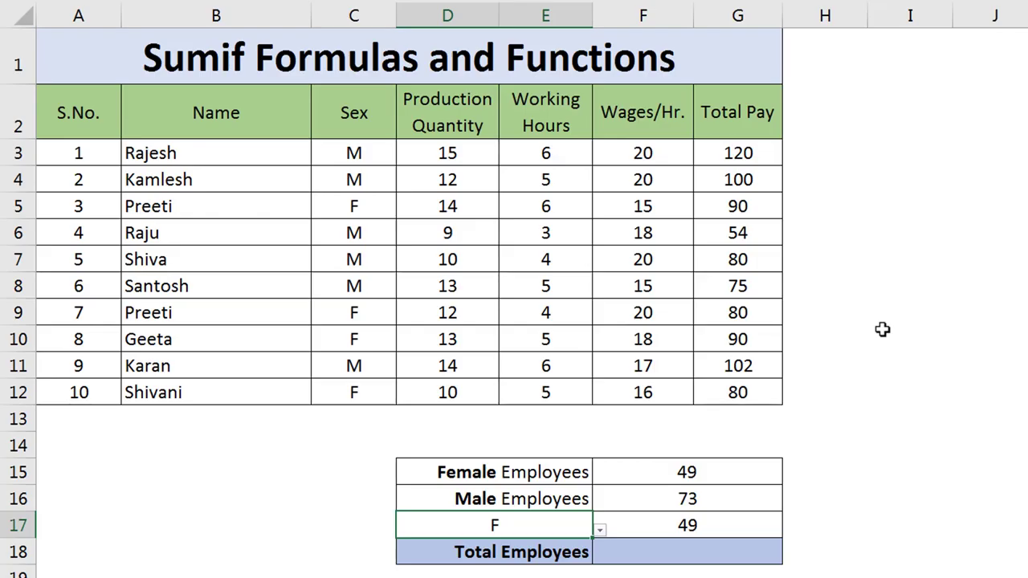
Enter =F15+F16 in F18 so Total Employees shows 122.
{"action": "left_click", "coordinate": [839, 416]}
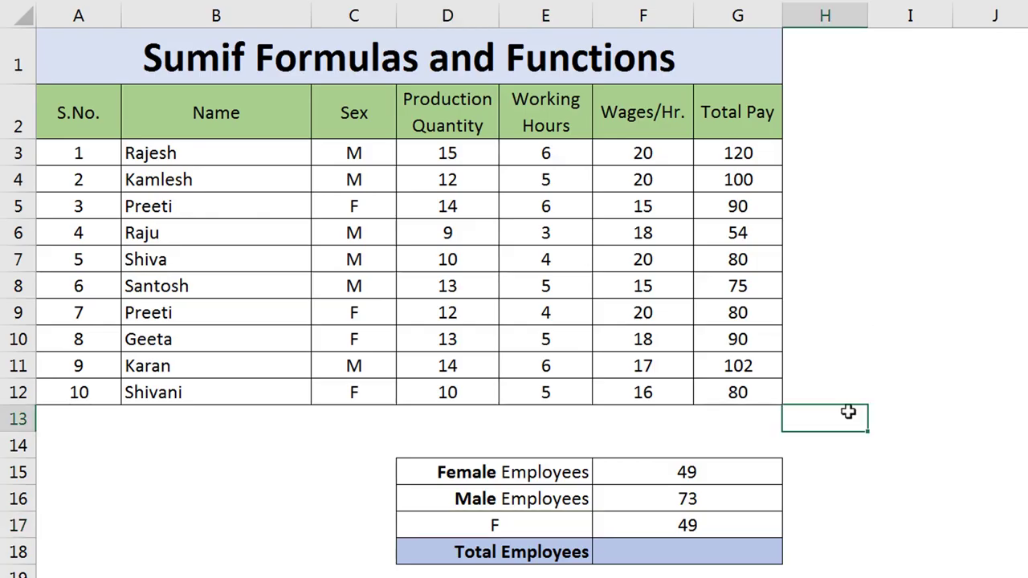
{"action": "left_click", "coordinate": [707, 549]}
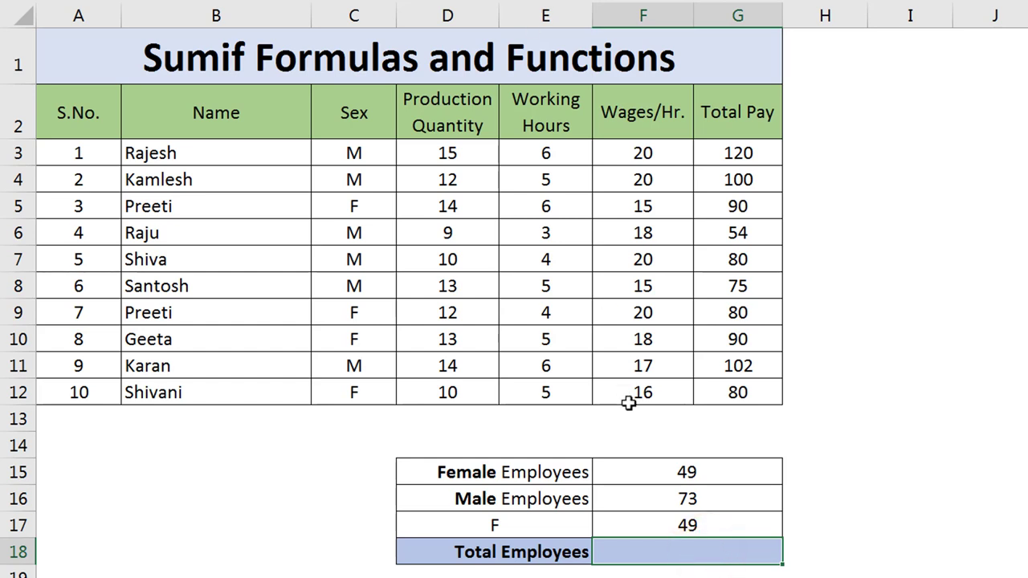
{"action": "type", "text": "="}
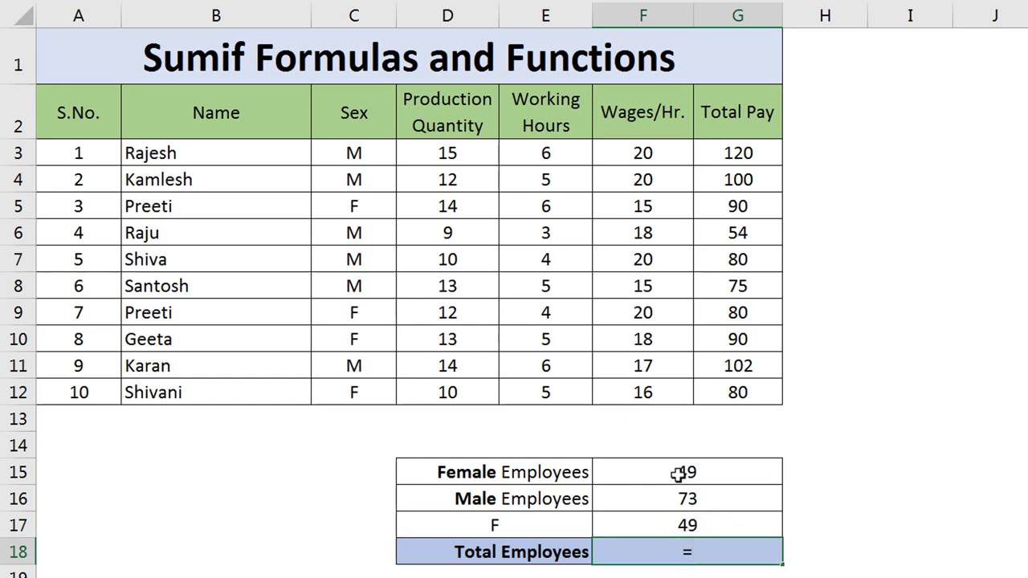
{"action": "left_click", "coordinate": [679, 473]}
{"action": "type", "text": "+"}
{"action": "left_click", "coordinate": [679, 499]}
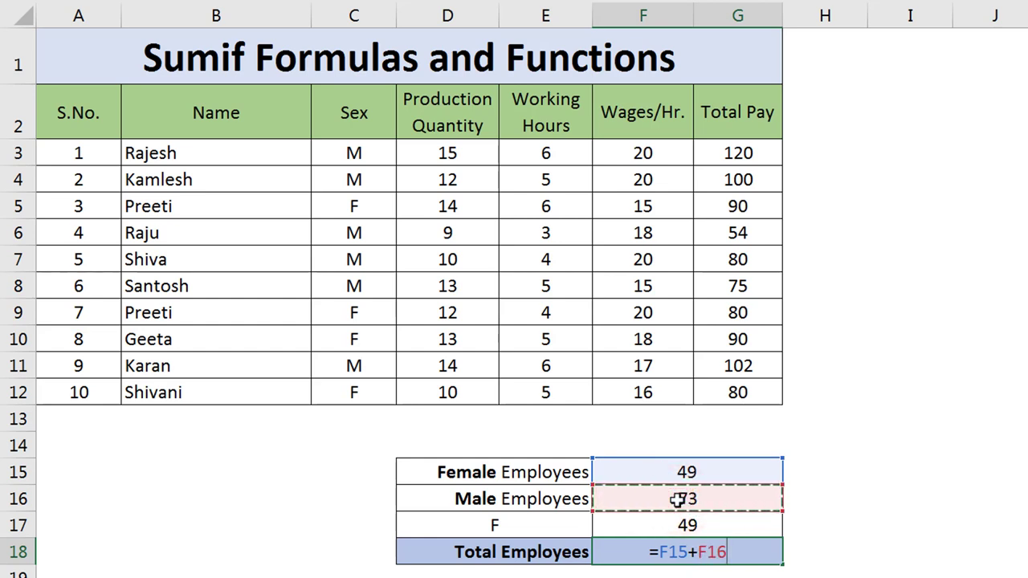
{"action": "key", "text": "Return"}
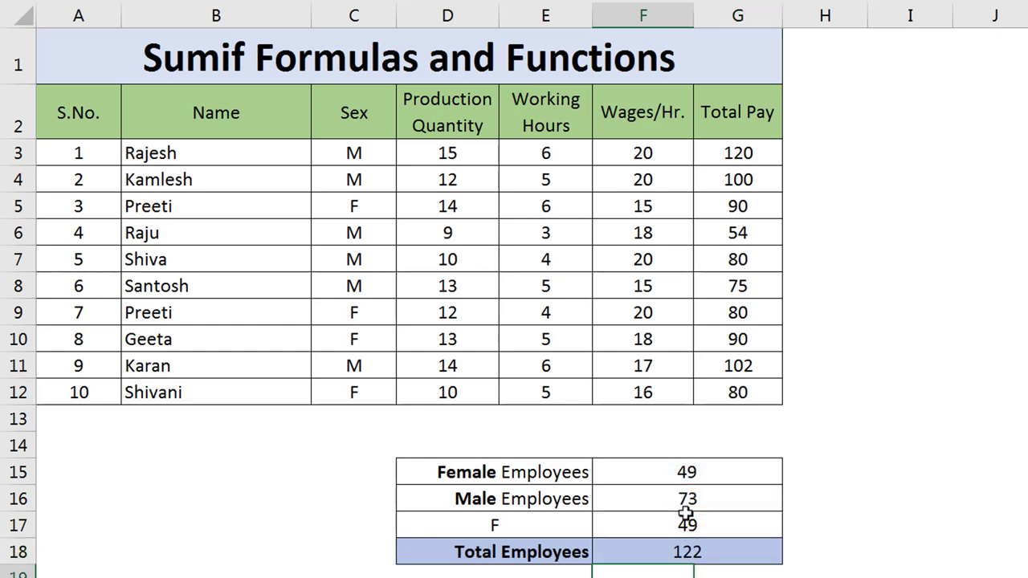
{"action": "left_click", "coordinate": [686, 556]}
{"action": "left_click", "coordinate": [888, 530]}
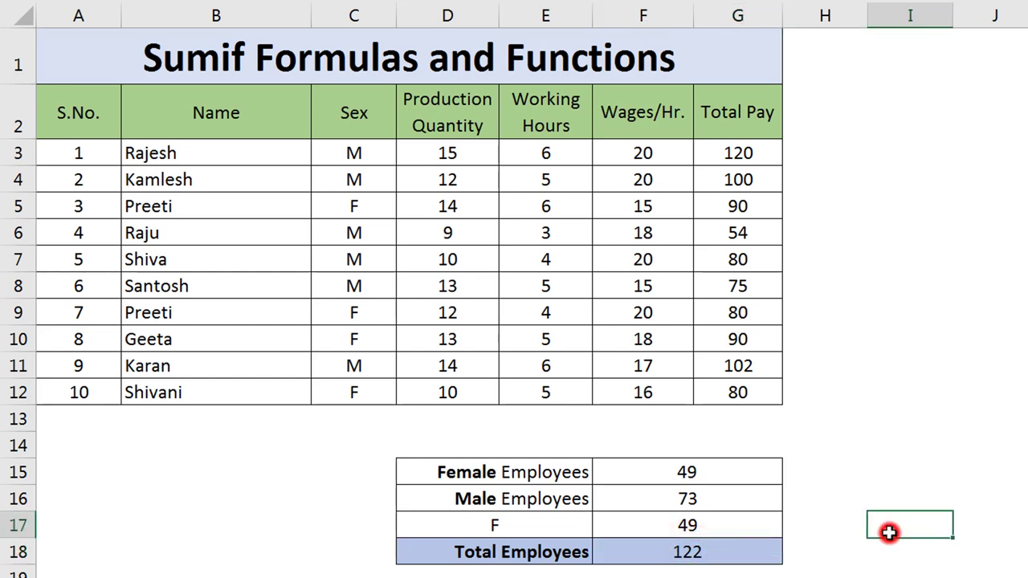